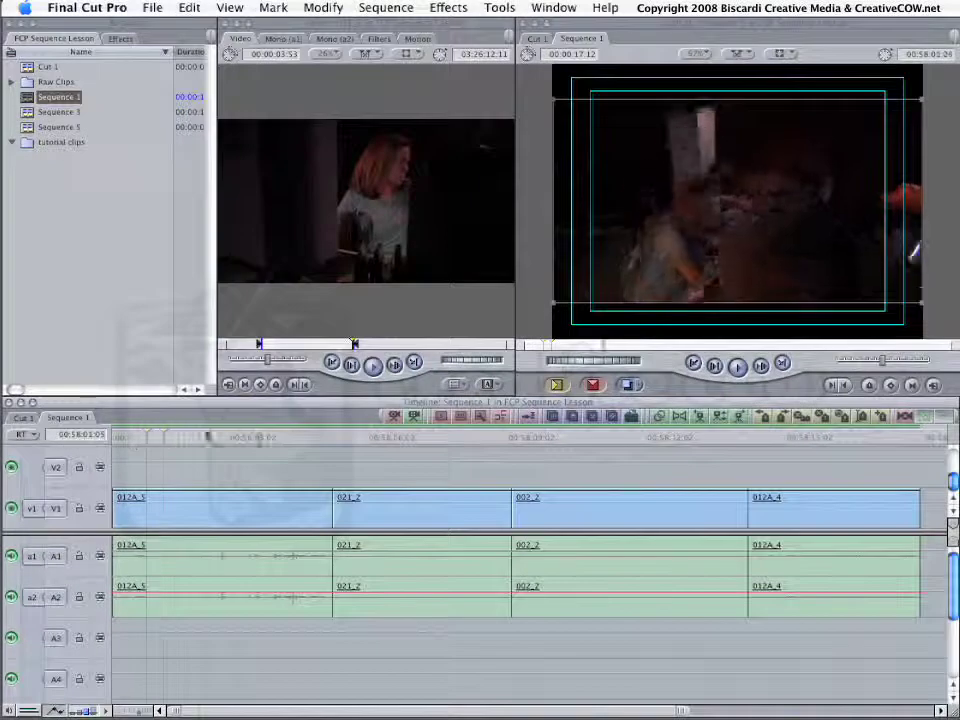
- Play the sequence from the start and bring the playhead back into the first clip
{"action": "key", "text": "Home"}
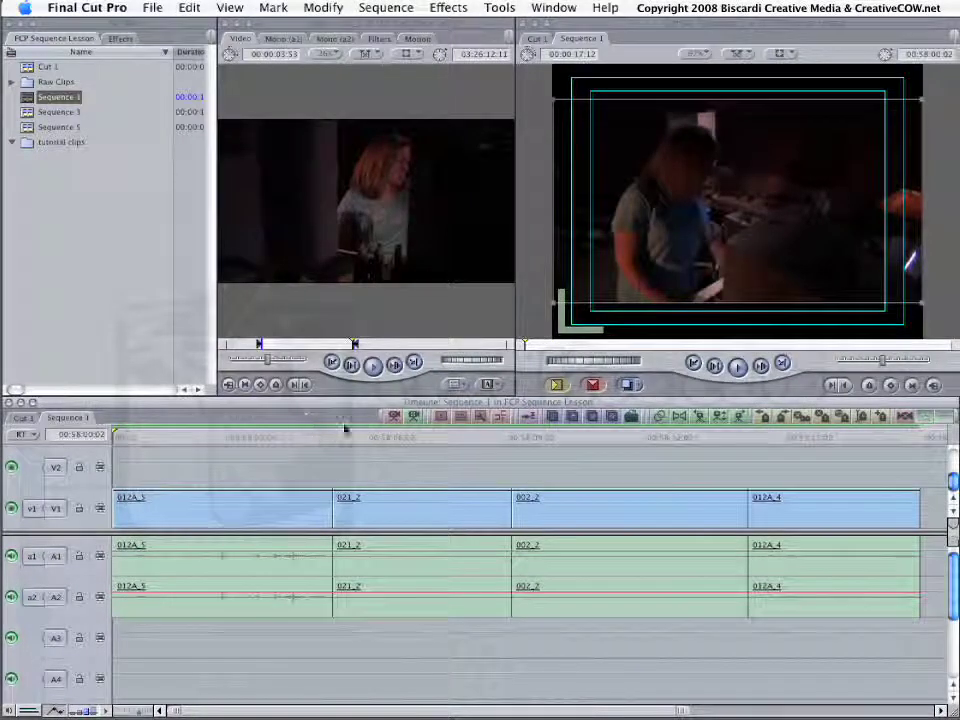
{"action": "key", "text": "space"}
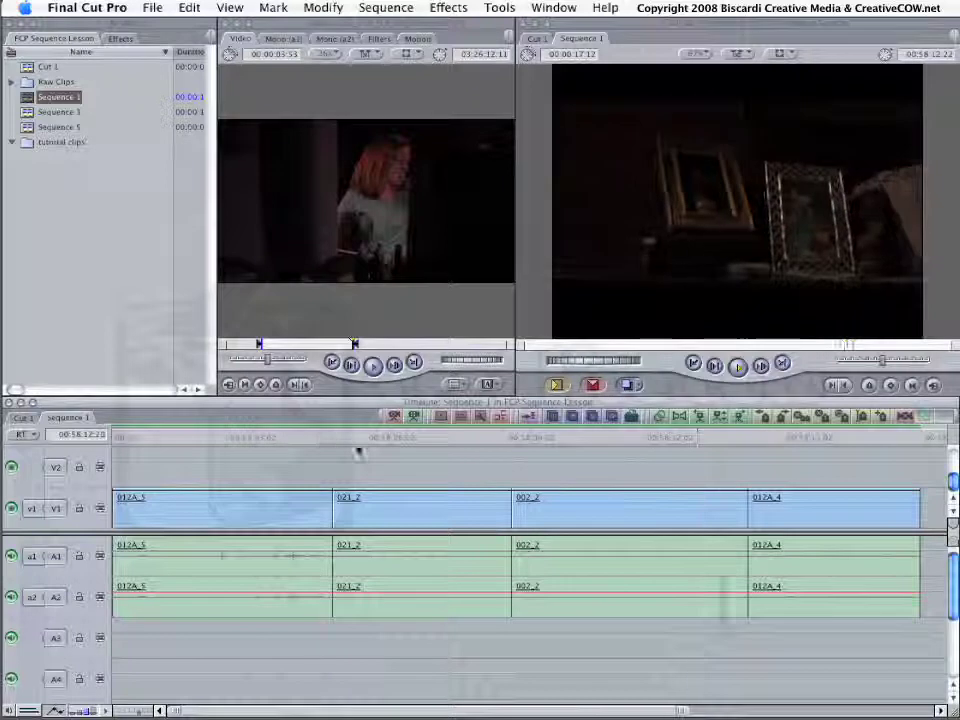
{"action": "key", "text": "space"}
{"action": "left_click", "coordinate": [157, 437]}
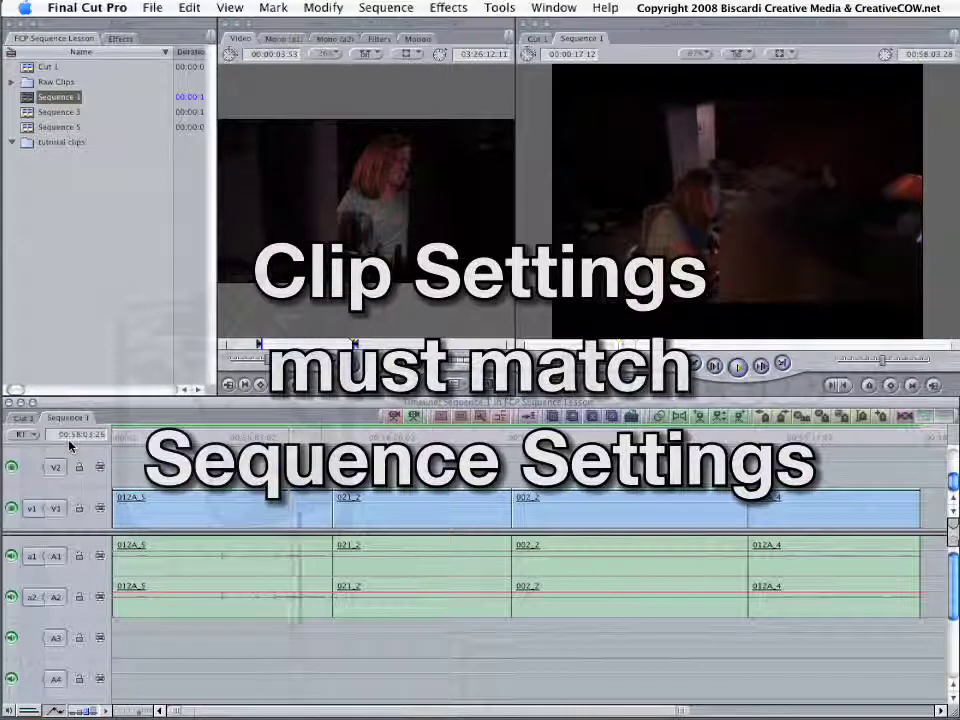
{"action": "key", "text": "space"}
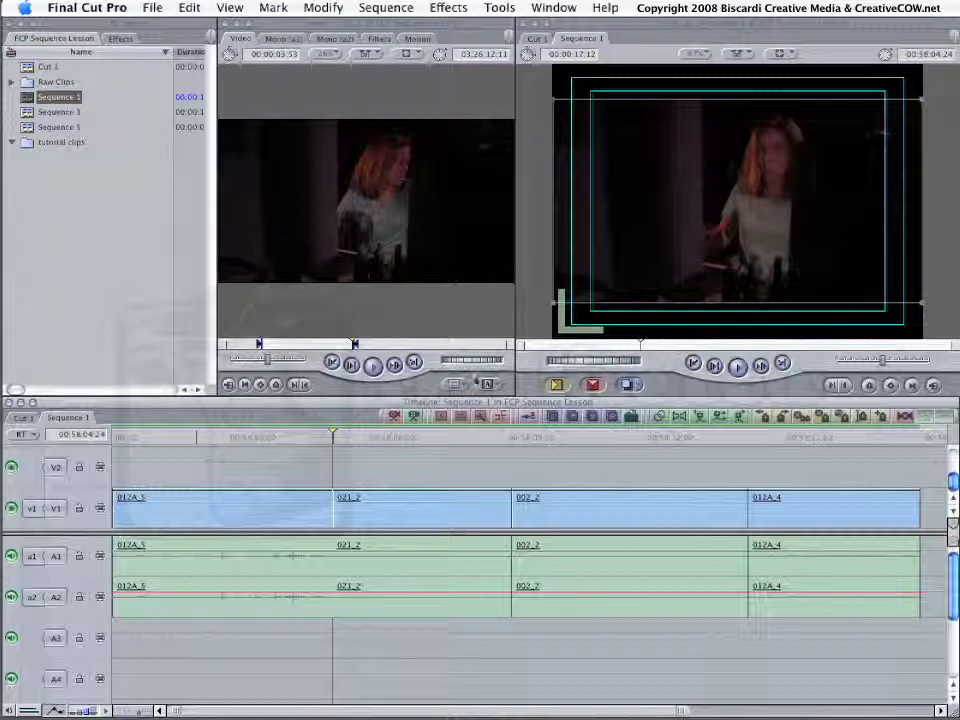
{"action": "left_click_drag", "start_coordinate": [412, 437], "coordinate": [168, 437]}
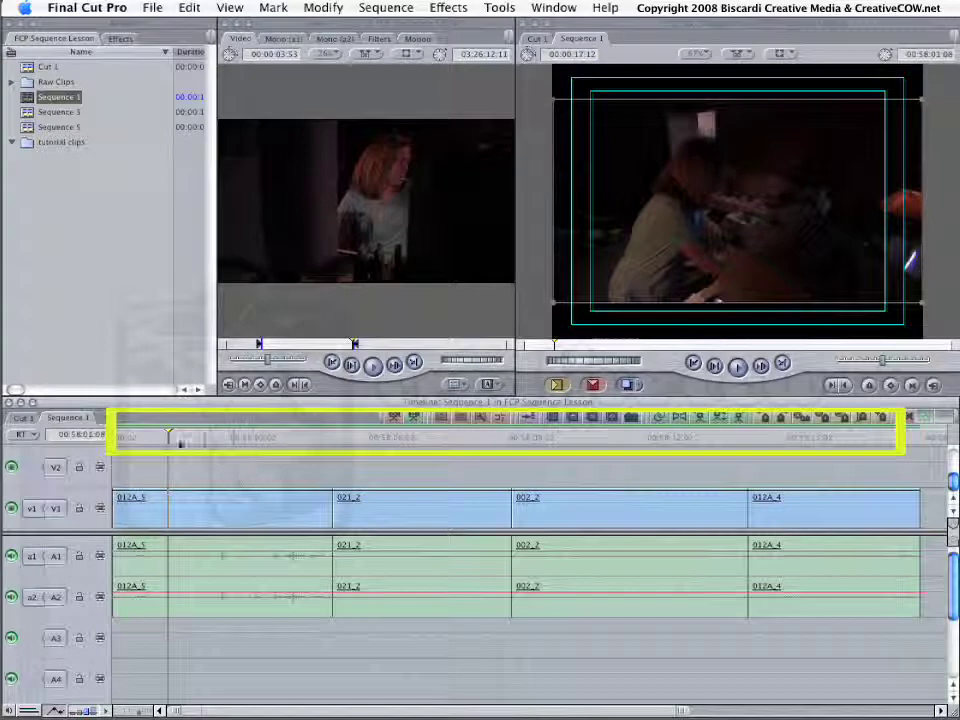
{"action": "left_click", "coordinate": [354, 466]}
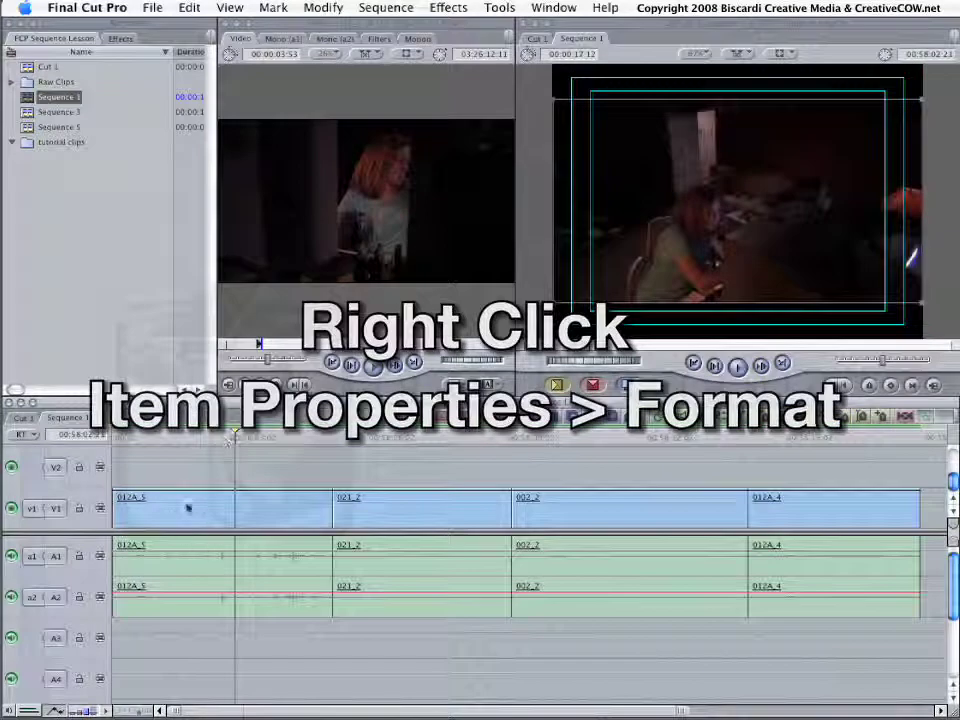
- Inspect clip 012A_5's format properties, then close them unchanged
{"action": "right_click", "coordinate": [187, 507]}
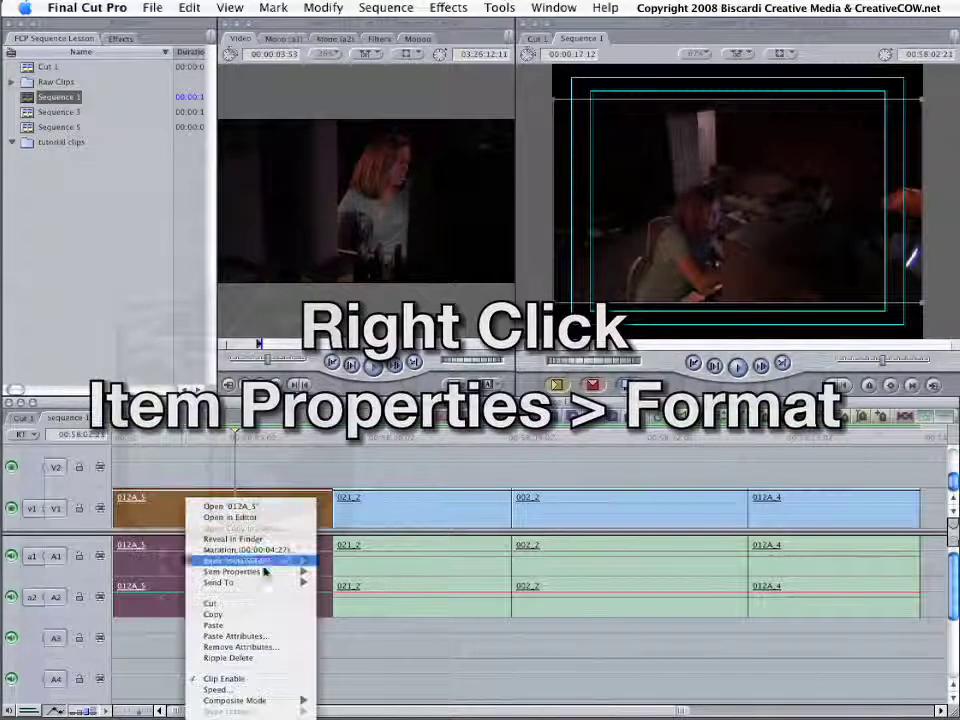
{"action": "mouse_move", "coordinate": [295, 571]}
{"action": "left_click", "coordinate": [346, 574]}
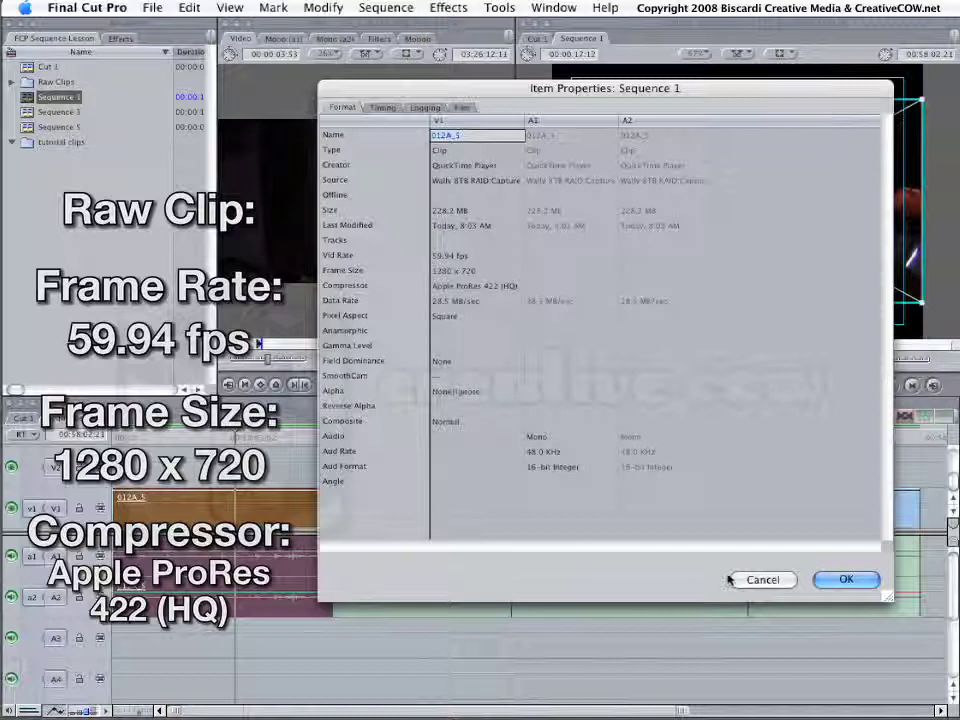
{"action": "left_click", "coordinate": [786, 579]}
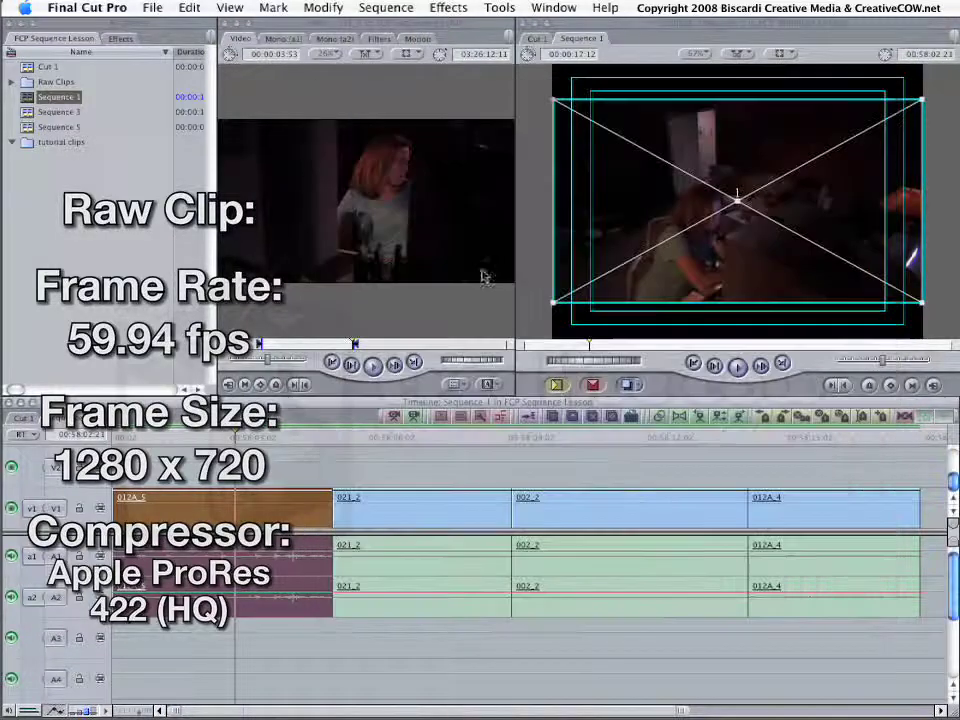
- Review the current sequence settings and close them without changes
{"action": "left_click", "coordinate": [396, 9]}
{"action": "left_click", "coordinate": [397, 85]}
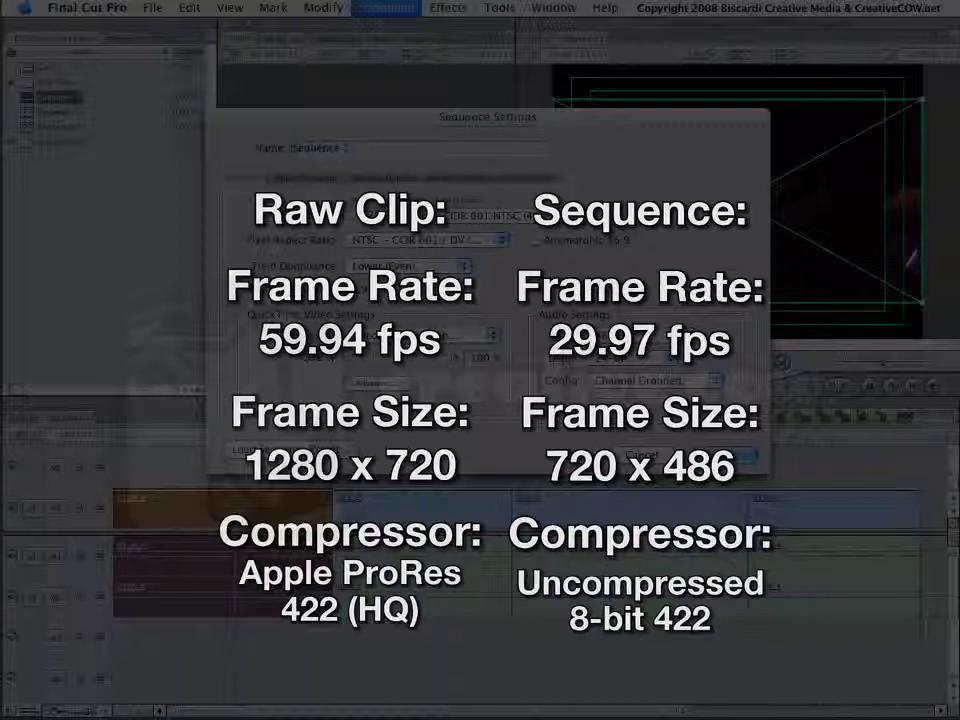
{"action": "key", "text": "Return"}
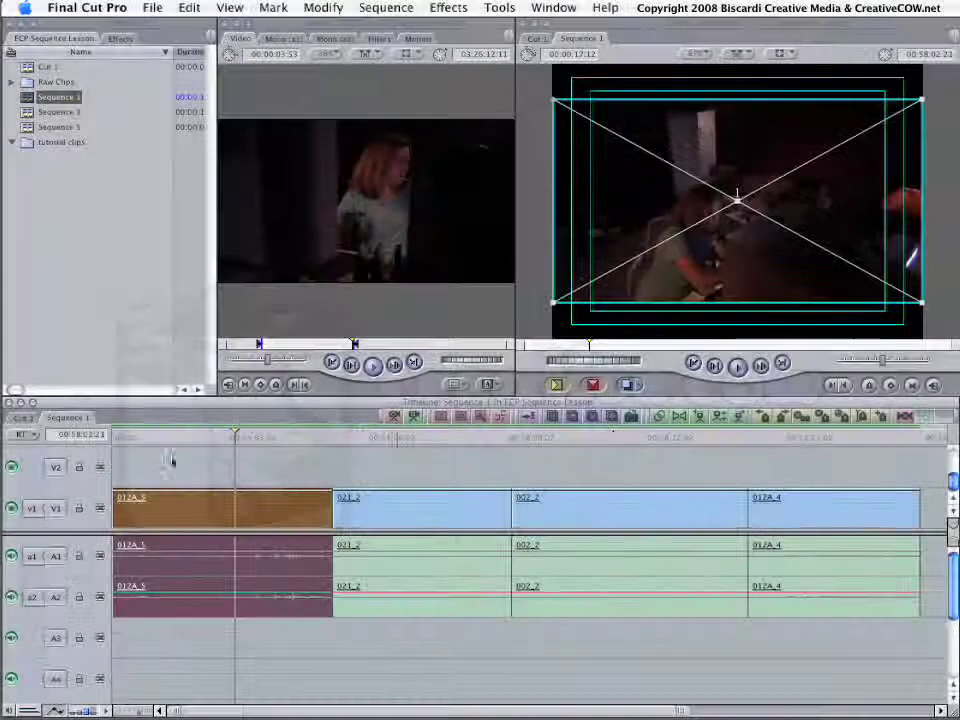
- Replay the first clip and park the playhead back on it
{"action": "key", "text": "Down"}
{"action": "left_click_drag", "start_coordinate": [391, 443], "coordinate": [115, 447]}
{"action": "key", "text": "space"}
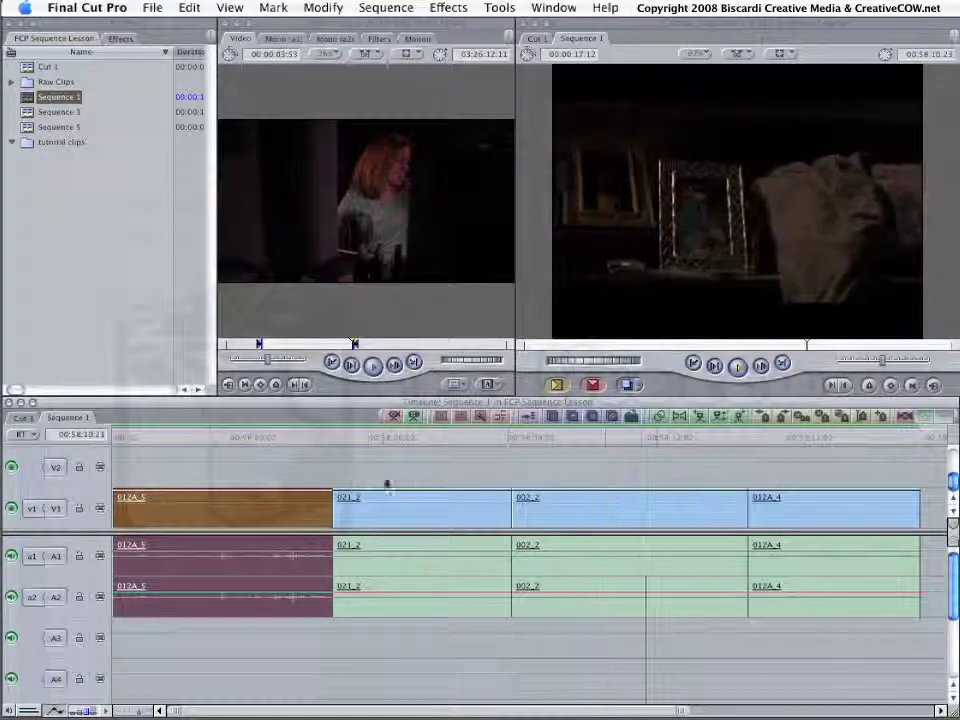
{"action": "key", "text": "space"}
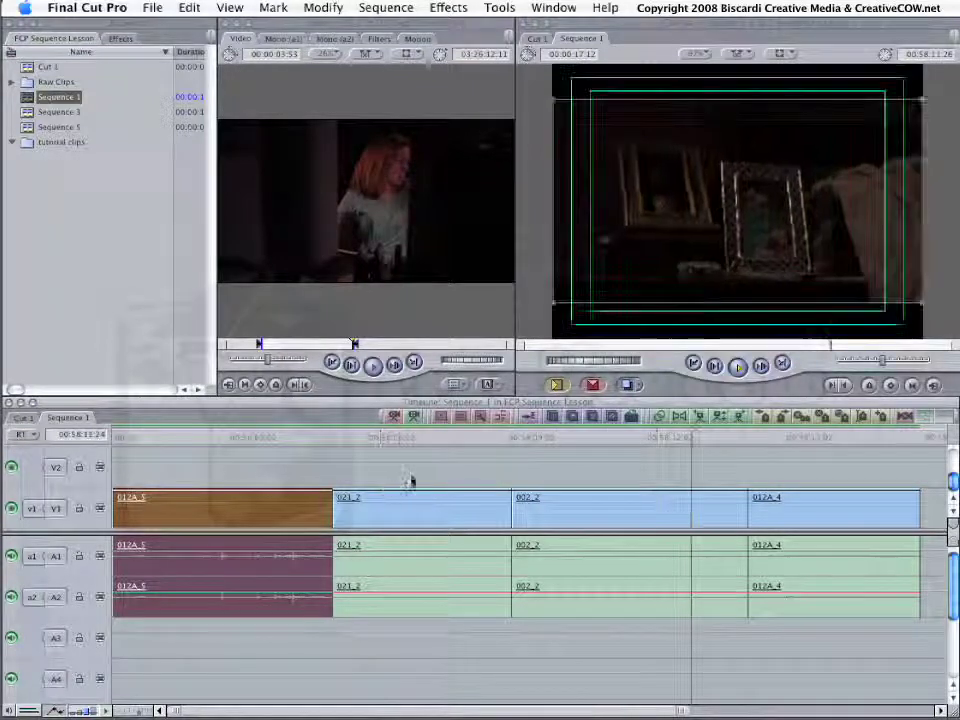
{"action": "left_click", "coordinate": [232, 438]}
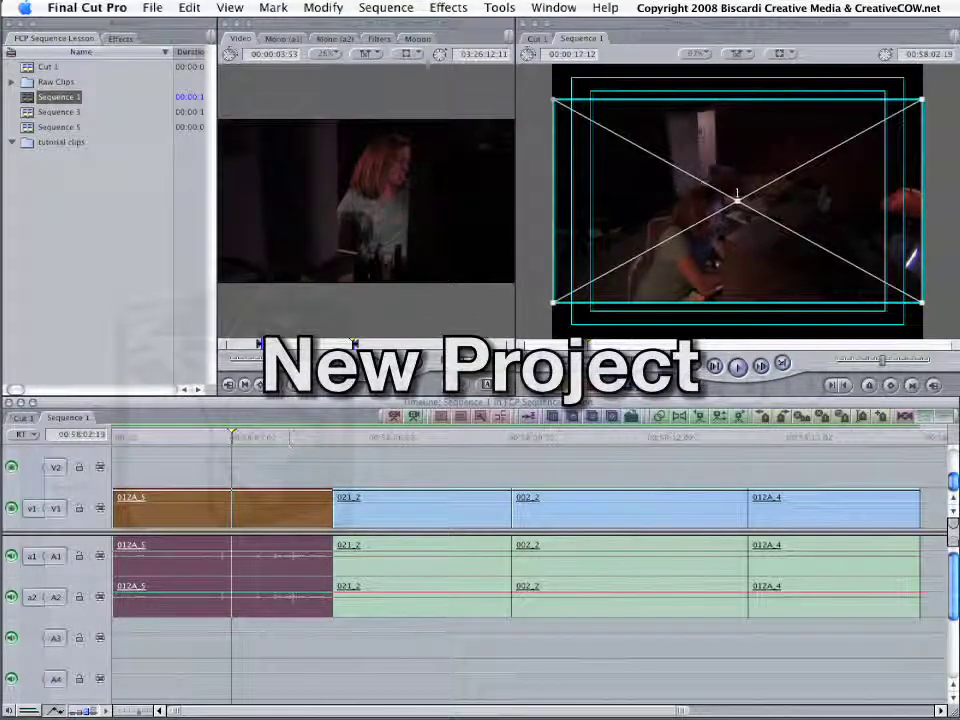
- Create a new project and set Easy Setup to HD, AJA KONA 3- 720p 59.94 ProRes 422 (HQ)
{"action": "left_click", "coordinate": [152, 7]}
{"action": "left_click", "coordinate": [185, 43]}
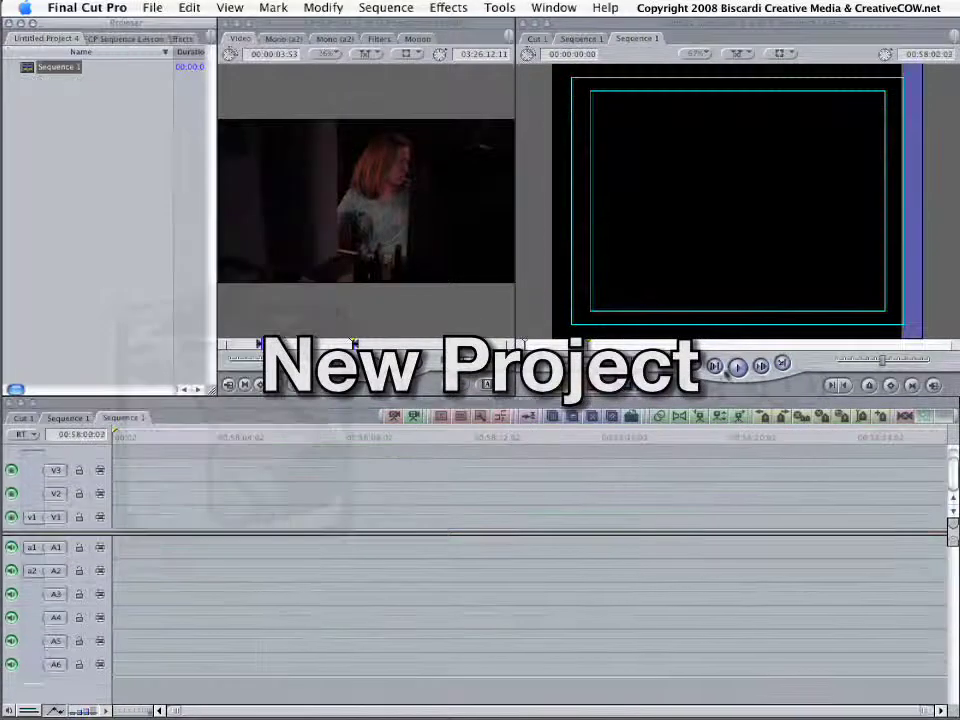
{"action": "left_click", "coordinate": [82, 7]}
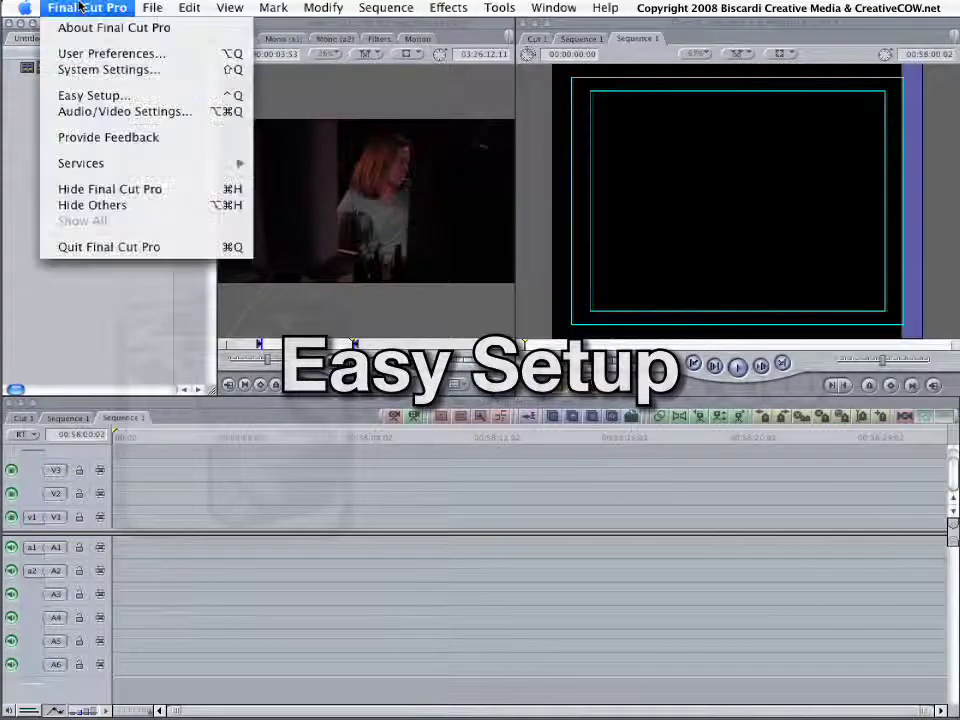
{"action": "left_click", "coordinate": [112, 100]}
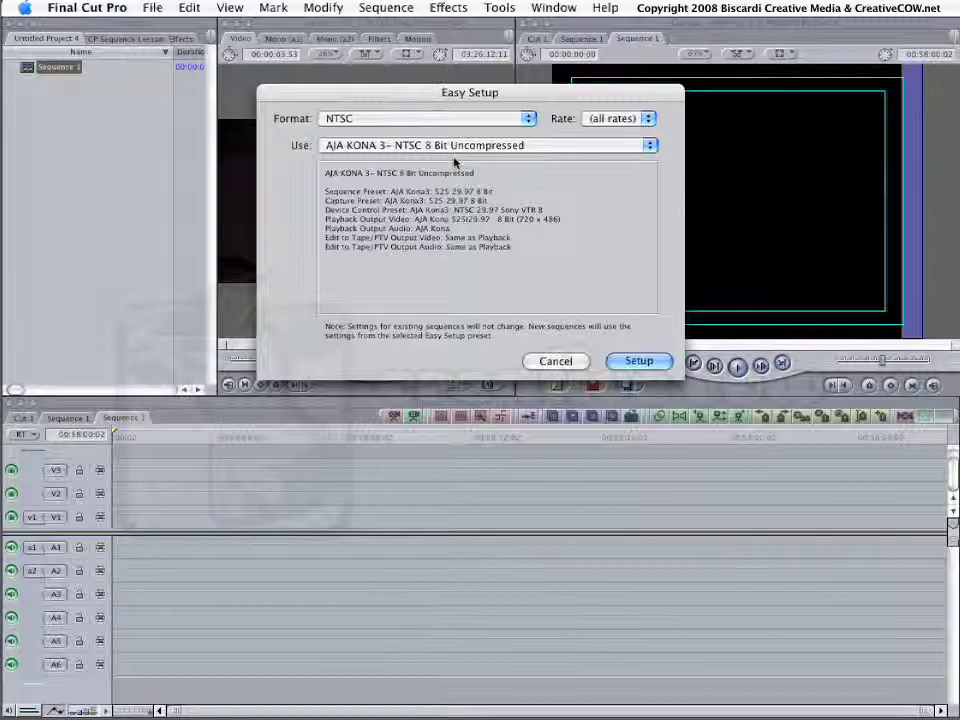
{"action": "left_click", "coordinate": [443, 119]}
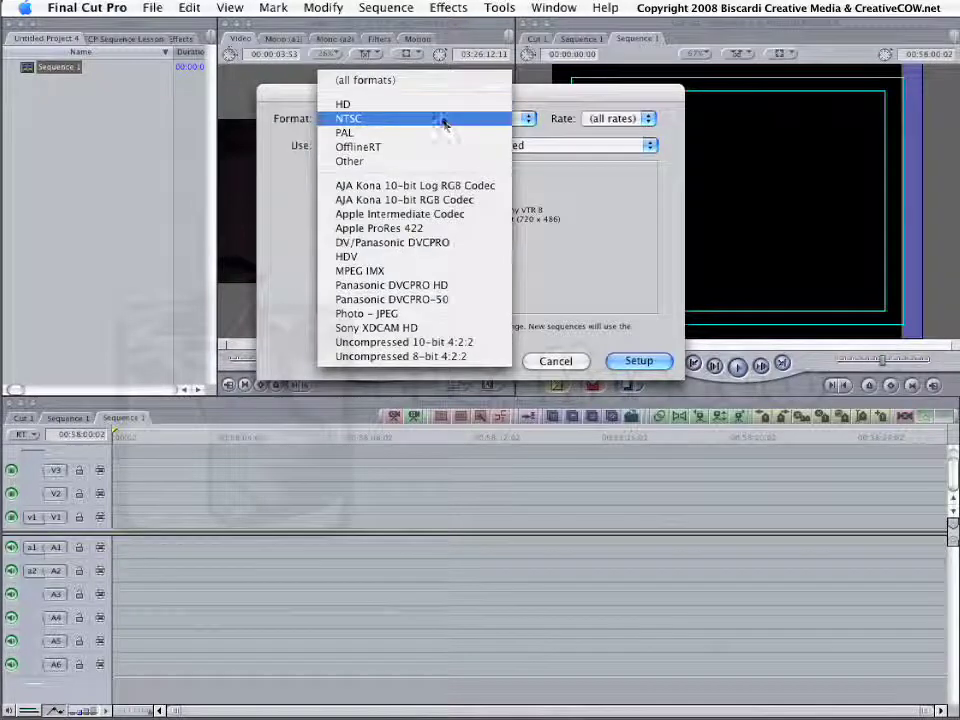
{"action": "left_click", "coordinate": [443, 104]}
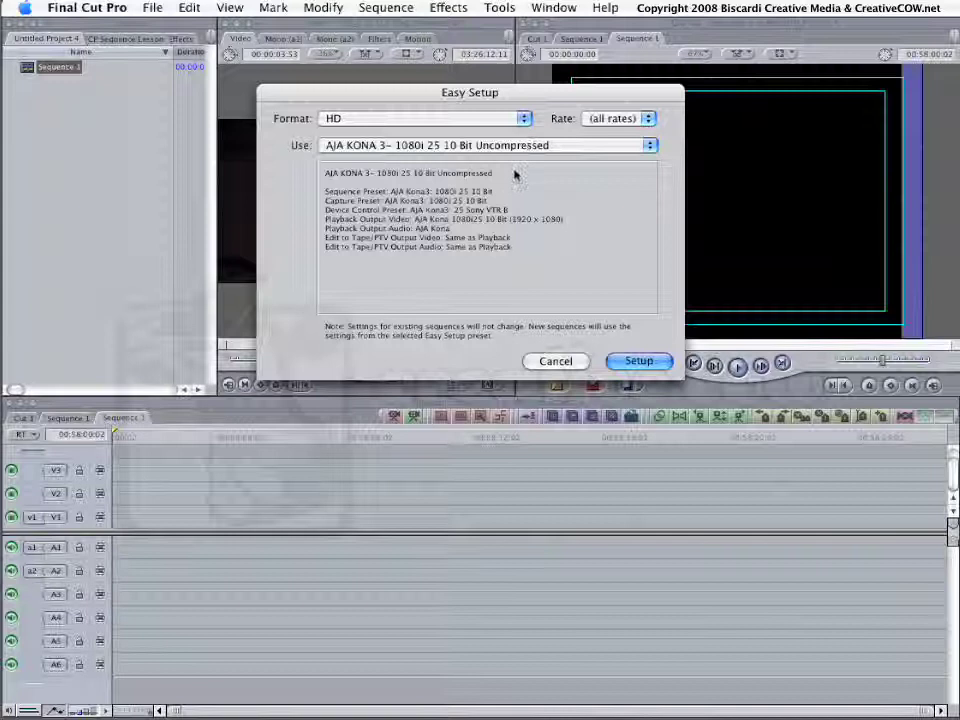
{"action": "left_click", "coordinate": [505, 148]}
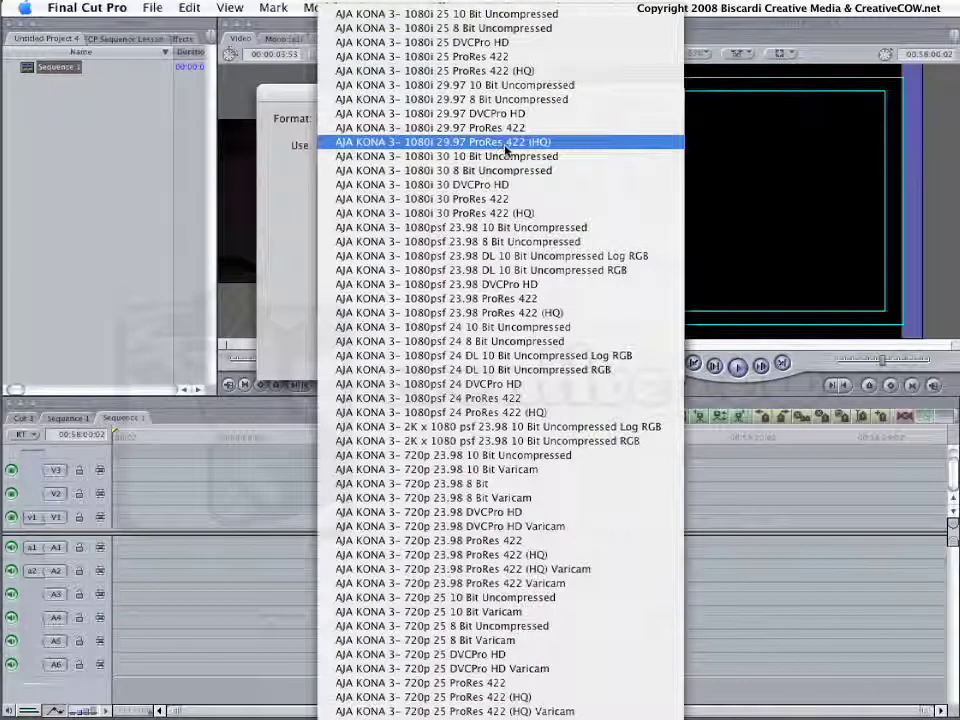
{"action": "left_click", "coordinate": [512, 586]}
{"action": "scroll", "coordinate": [420, 458], "scroll_direction": "down", "scroll_amount": 10}
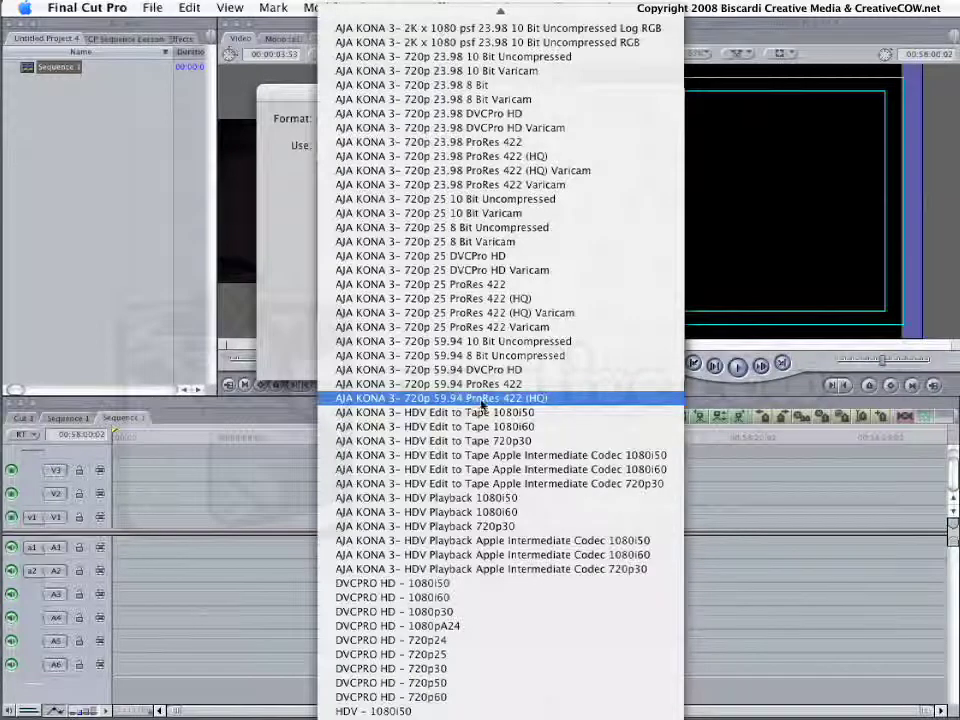
{"action": "left_click", "coordinate": [587, 398]}
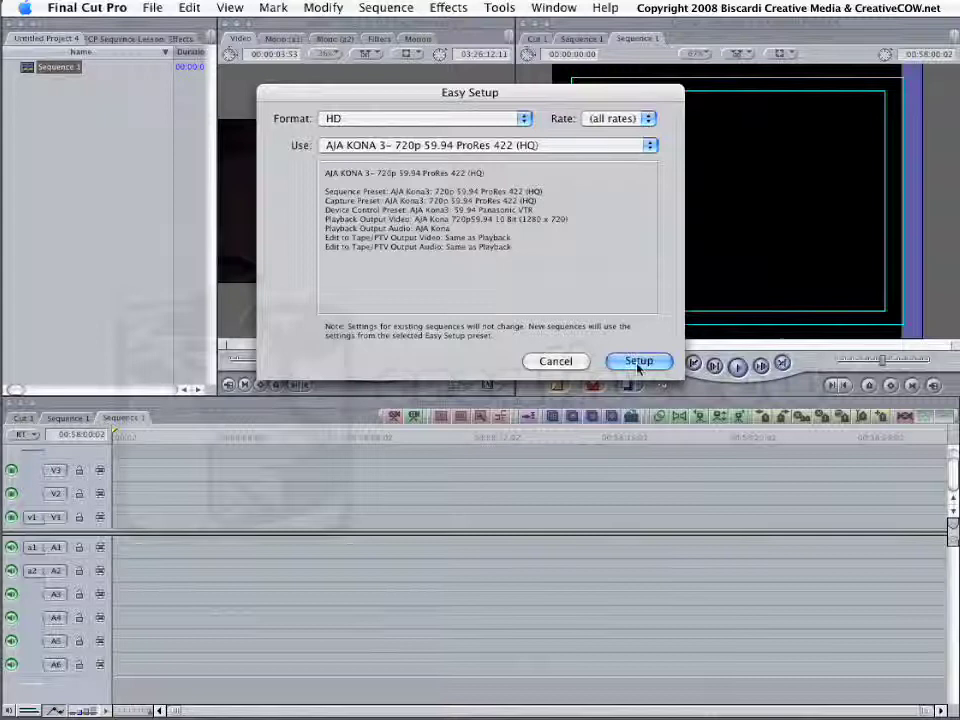
- Apply the 720p 59.94 ProRes 422 (HQ) preset and select Sequence 1 in the Browser
{"action": "left_click", "coordinate": [639, 361]}
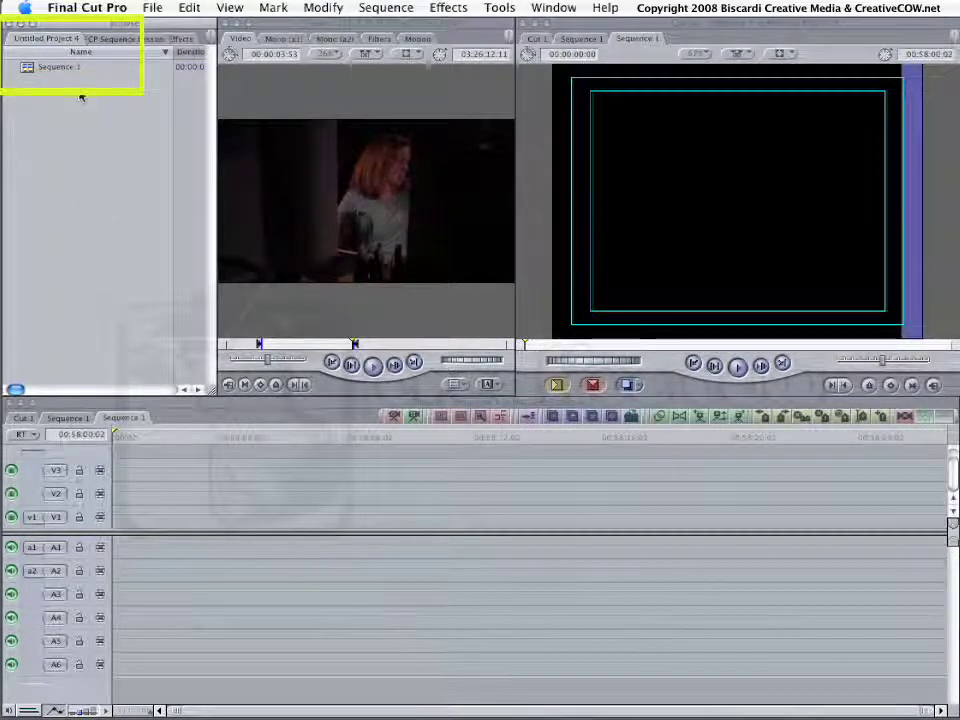
{"action": "left_click", "coordinate": [34, 66]}
{"action": "left_click", "coordinate": [35, 80]}
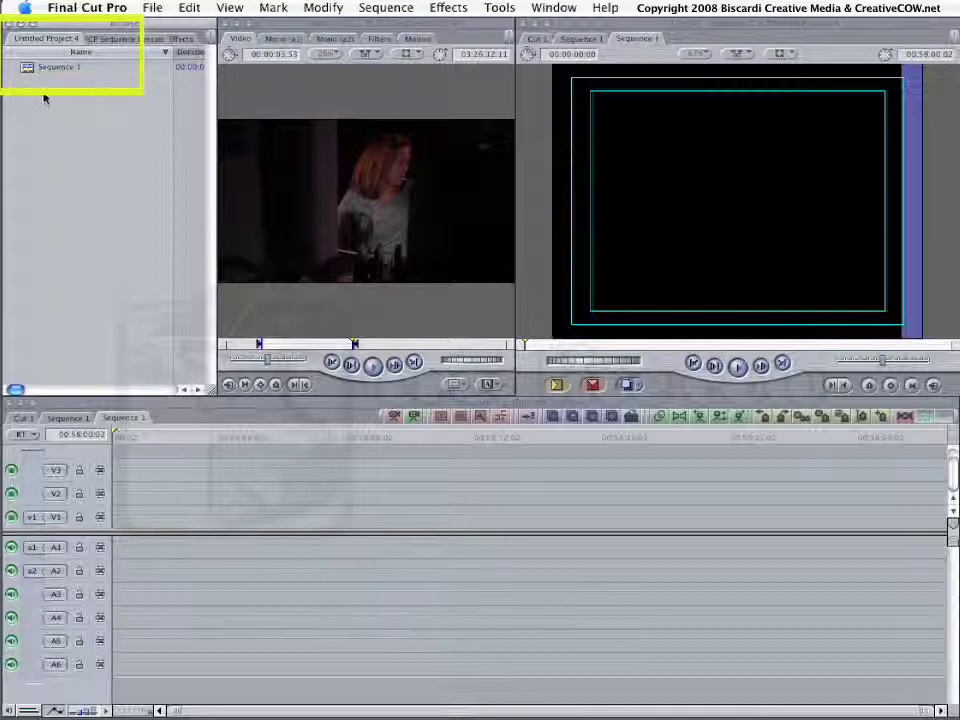
{"action": "left_click", "coordinate": [30, 72]}
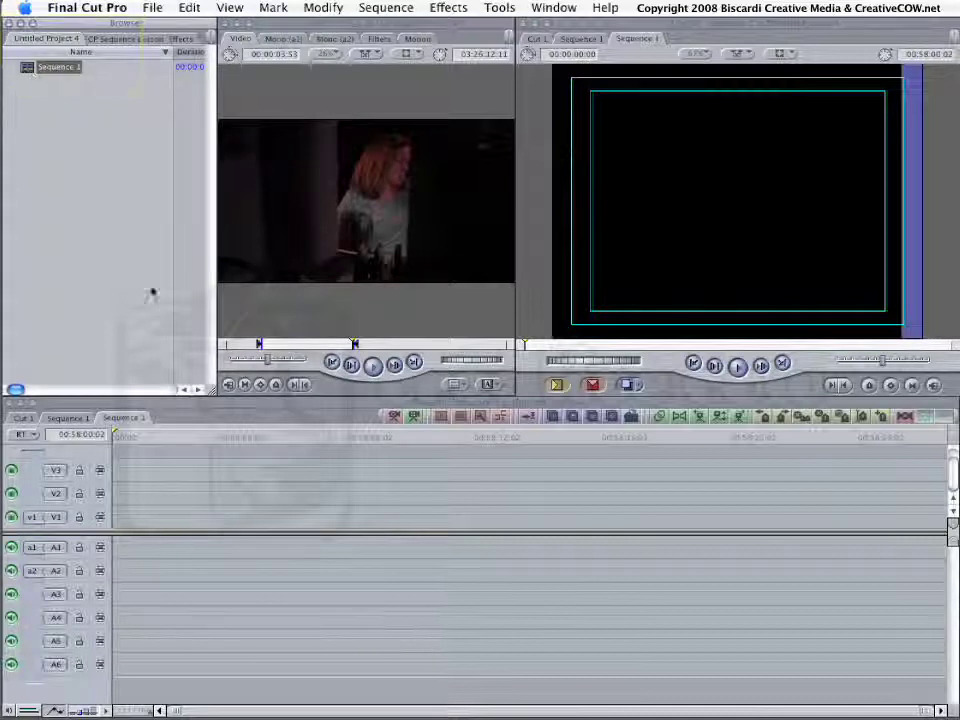
- Recheck Easy Setup to confirm the 59.94 rate, then close it unchanged
{"action": "left_click", "coordinate": [117, 7]}
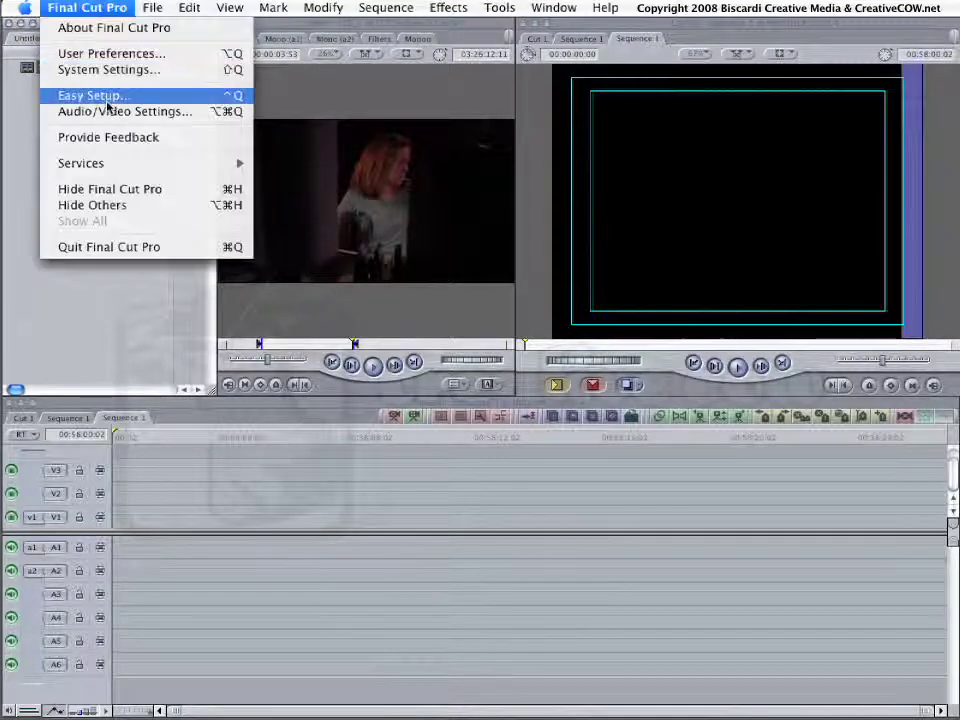
{"action": "left_click", "coordinate": [107, 95]}
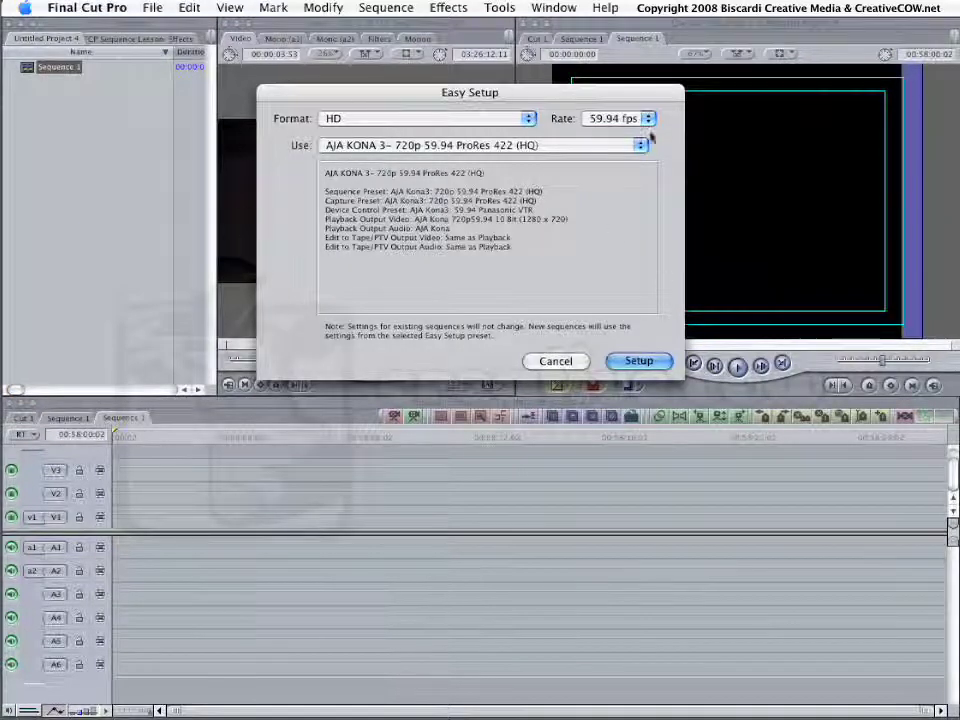
{"action": "key", "text": "Return"}
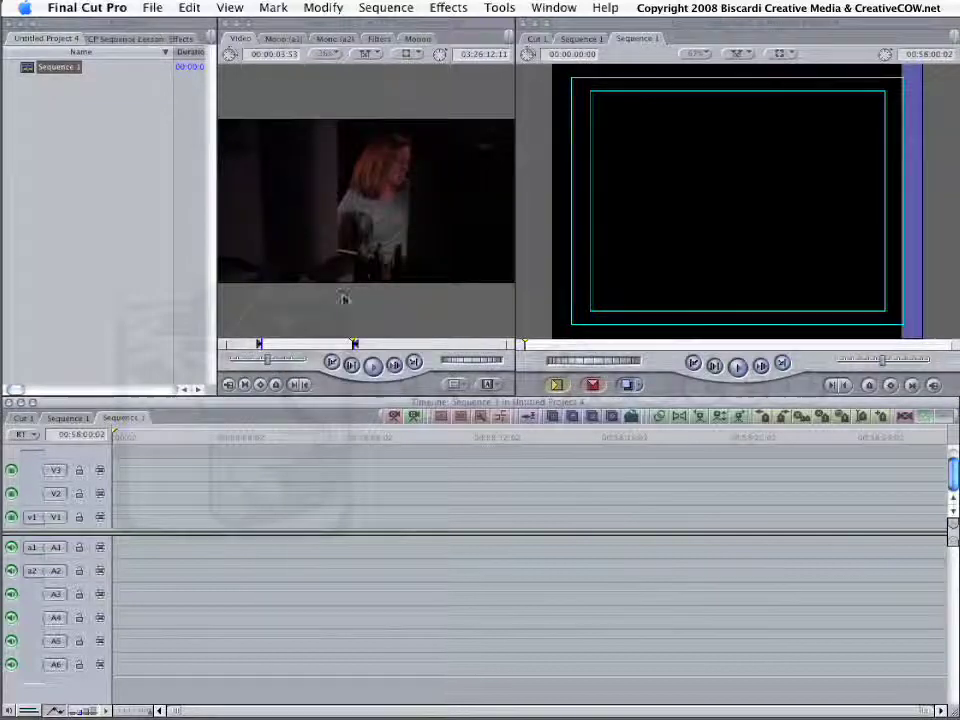
{"action": "left_click", "coordinate": [386, 7]}
{"action": "left_click", "coordinate": [399, 86]}
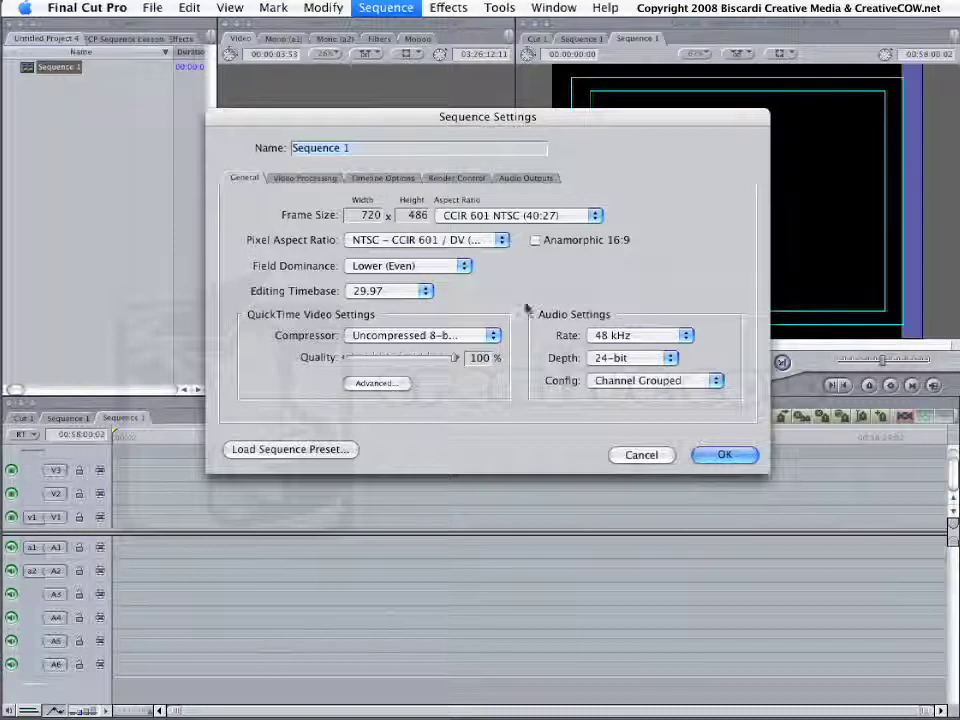
{"action": "left_click", "coordinate": [660, 455]}
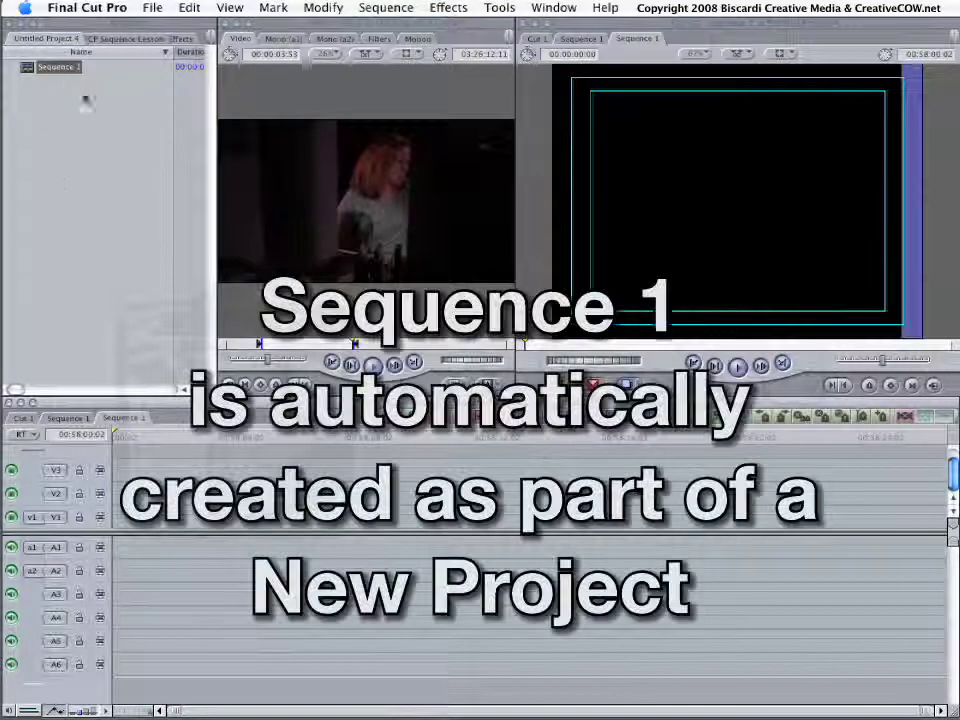
{"action": "left_click", "coordinate": [55, 80]}
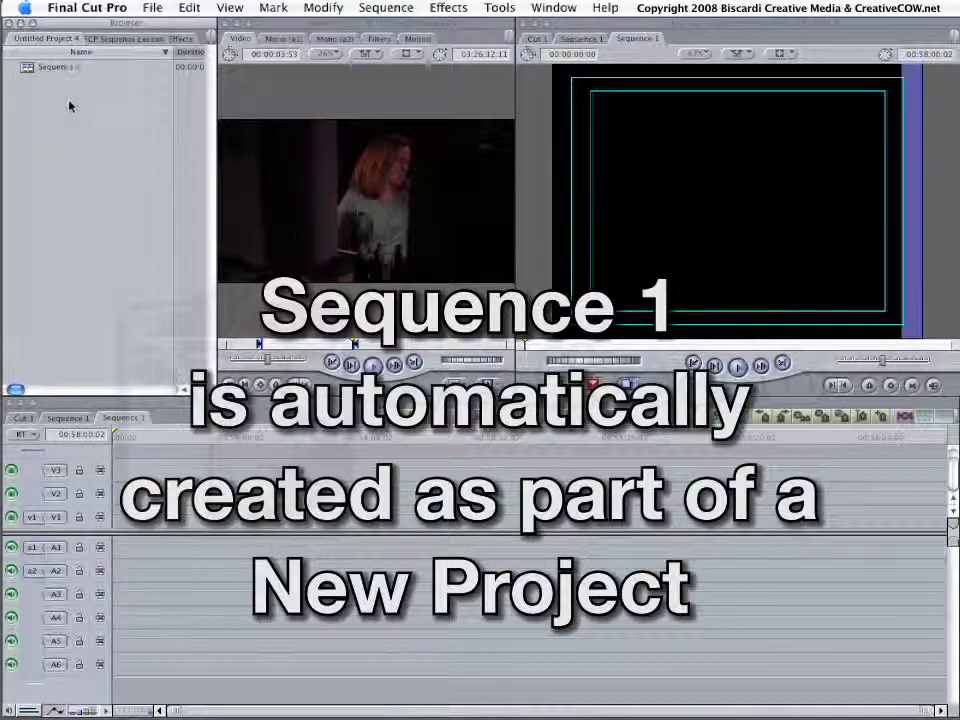
- Dismiss Easy Setup unchanged and delete the automatically created Sequence 1
{"action": "left_click", "coordinate": [87, 7]}
{"action": "left_click", "coordinate": [72, 94]}
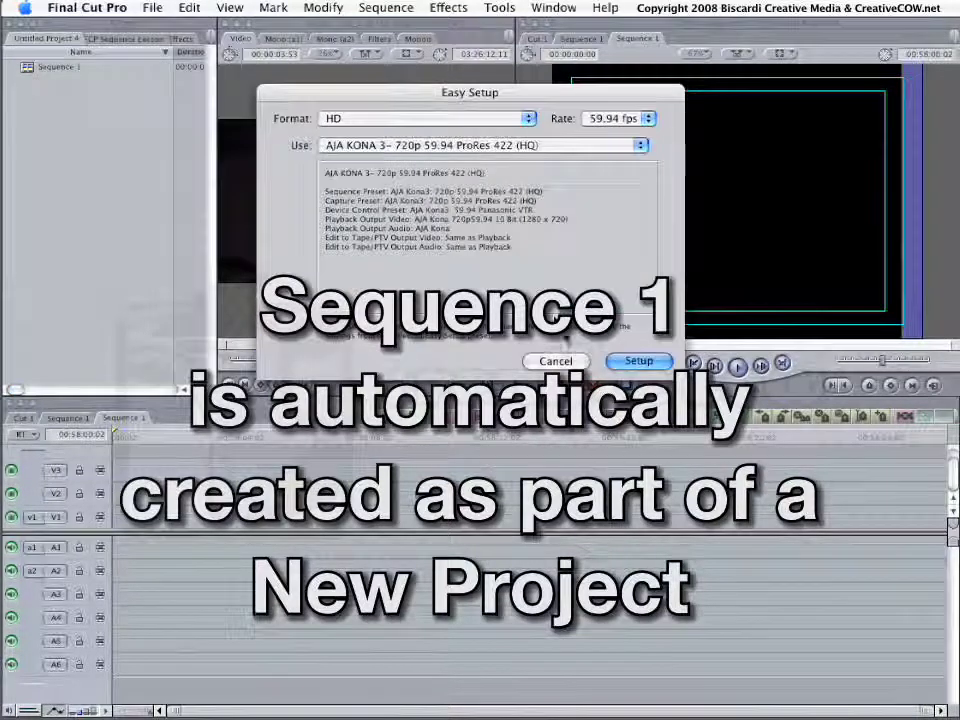
{"action": "left_click", "coordinate": [556, 362]}
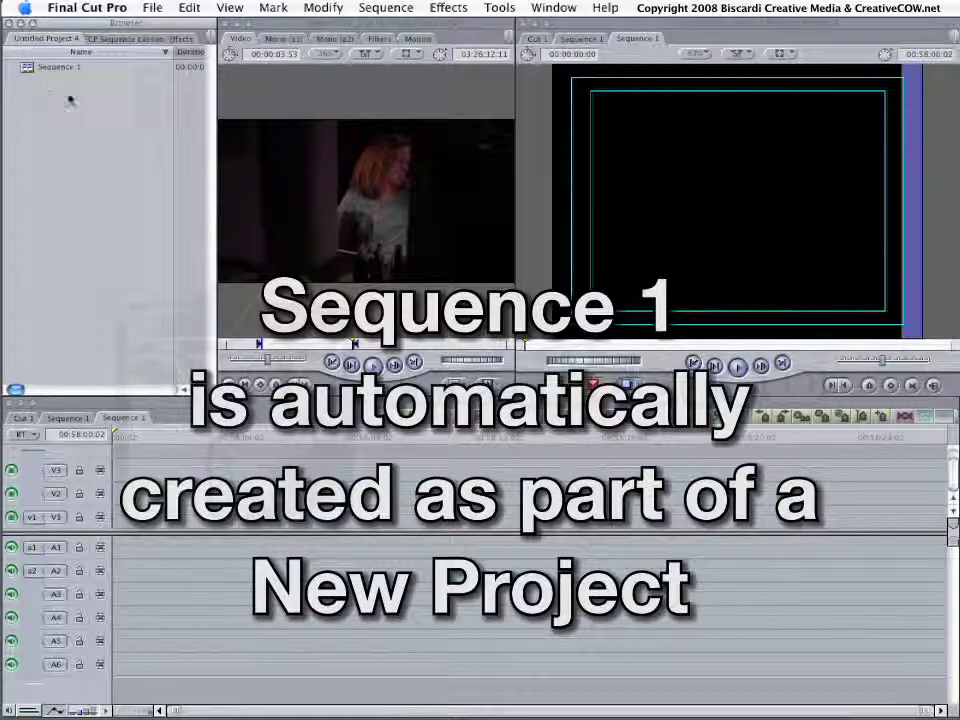
{"action": "left_click", "coordinate": [57, 65]}
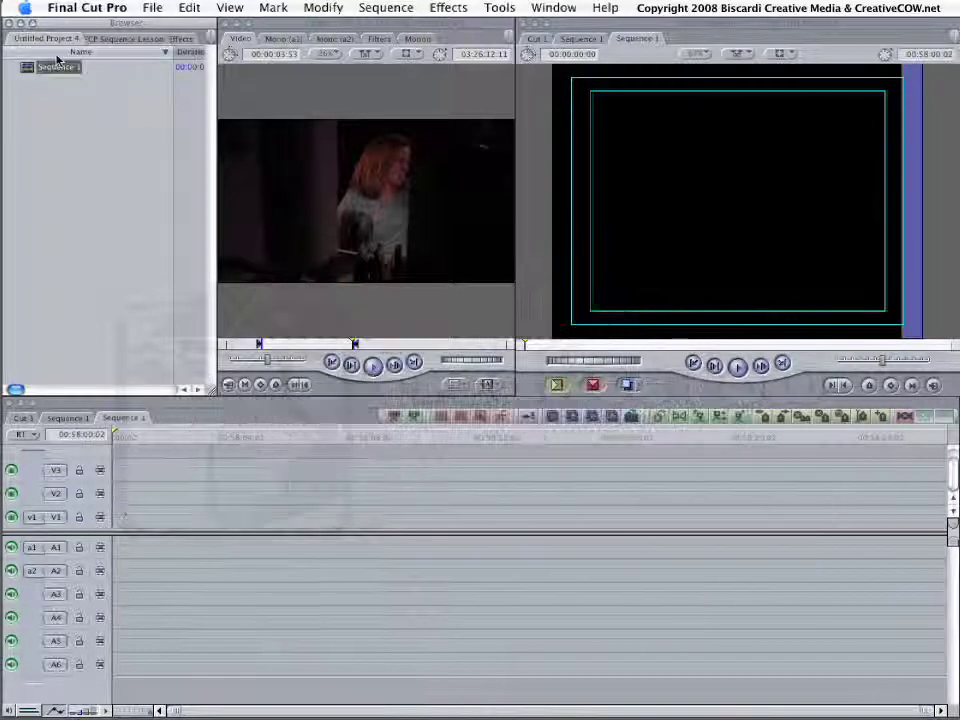
{"action": "key", "text": "Delete"}
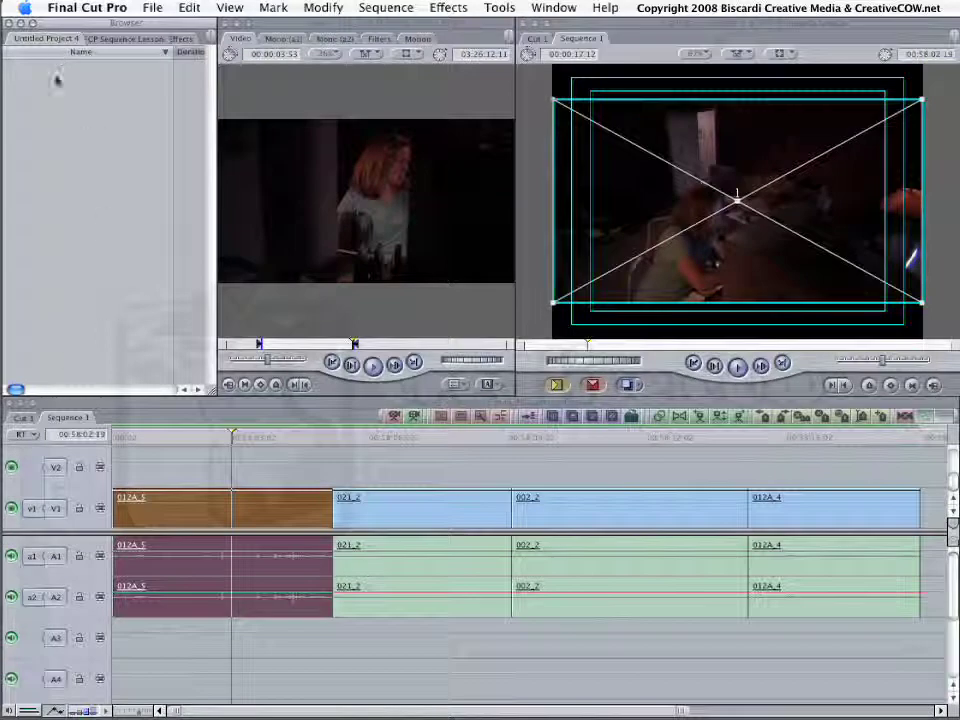
- Create Sequence 2 and confirm its settings are 1280 x 720 at 59.94
{"action": "left_click", "coordinate": [150, 8]}
{"action": "mouse_move", "coordinate": [165, 27]}
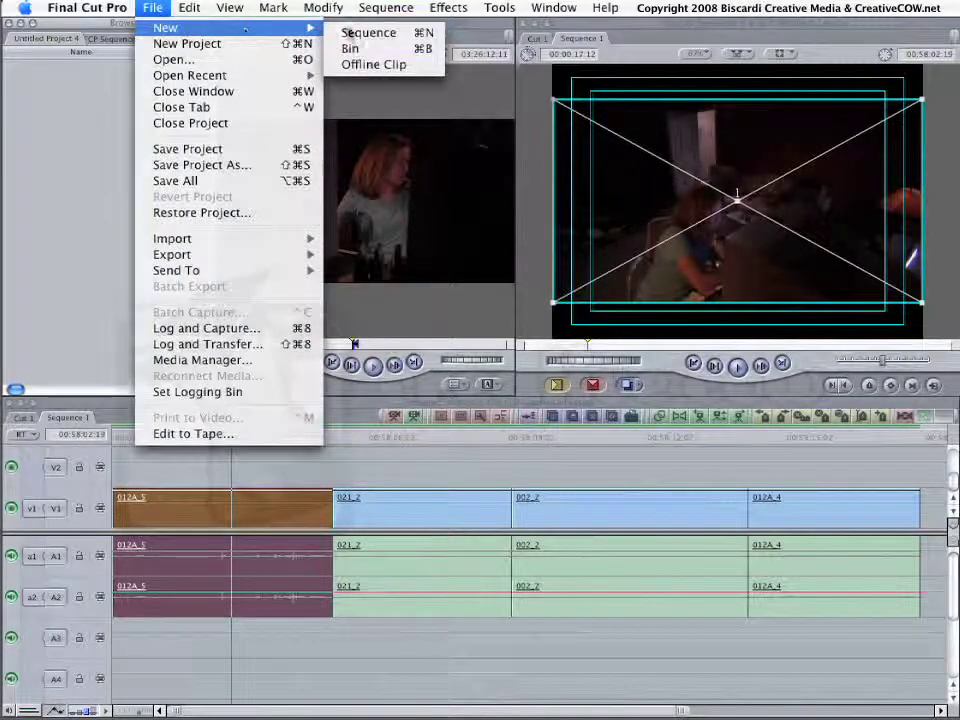
{"action": "left_click", "coordinate": [369, 32]}
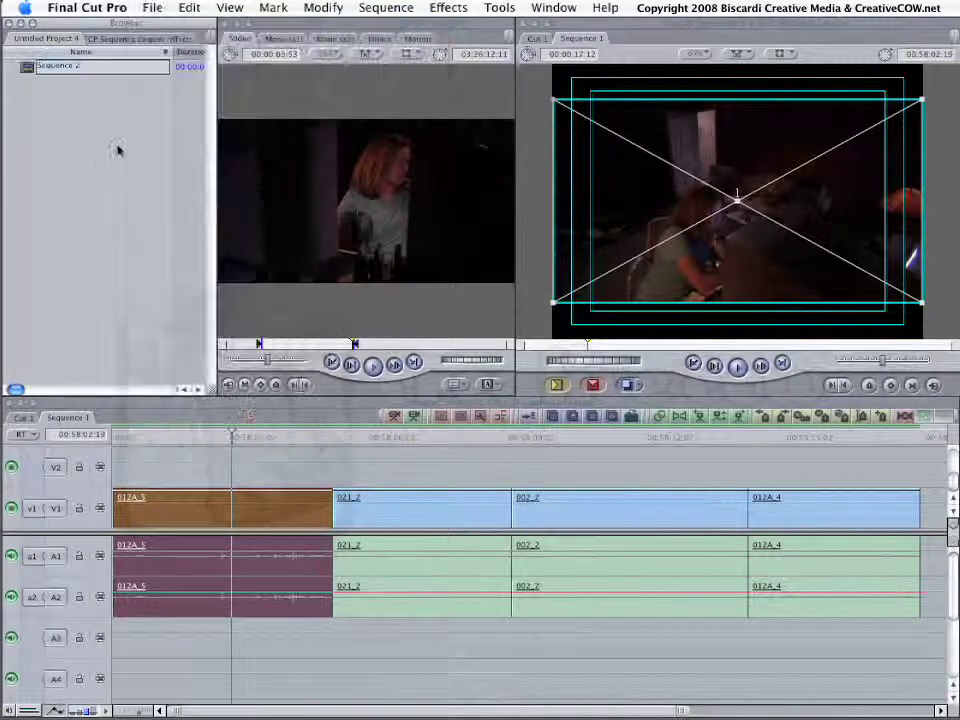
{"action": "double_click", "coordinate": [28, 68]}
{"action": "left_click", "coordinate": [386, 8]}
{"action": "left_click", "coordinate": [400, 85]}
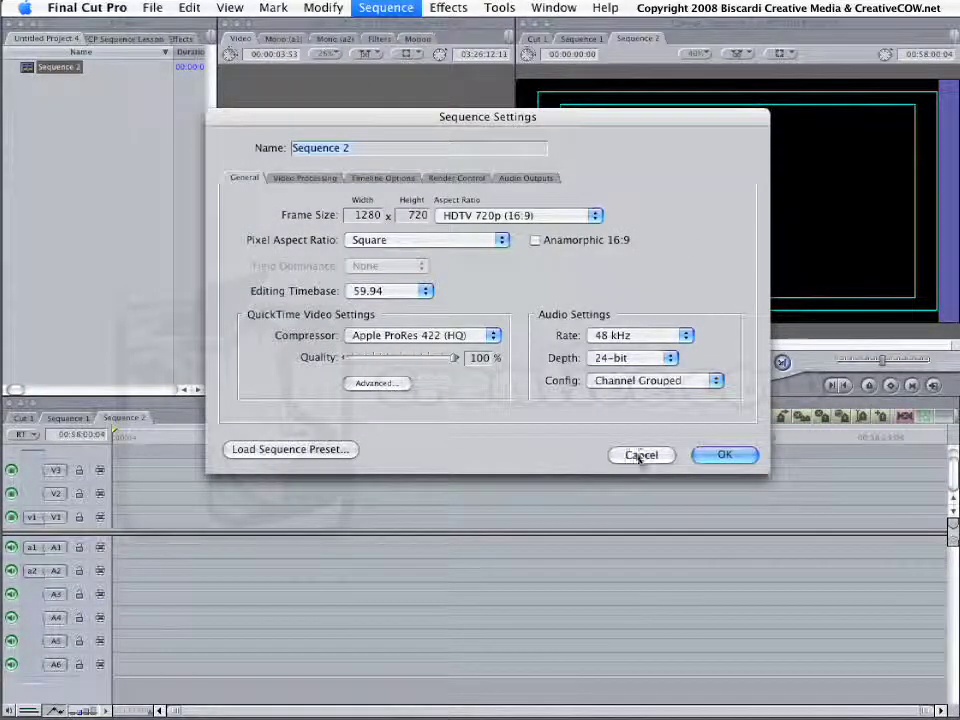
{"action": "left_click", "coordinate": [641, 455]}
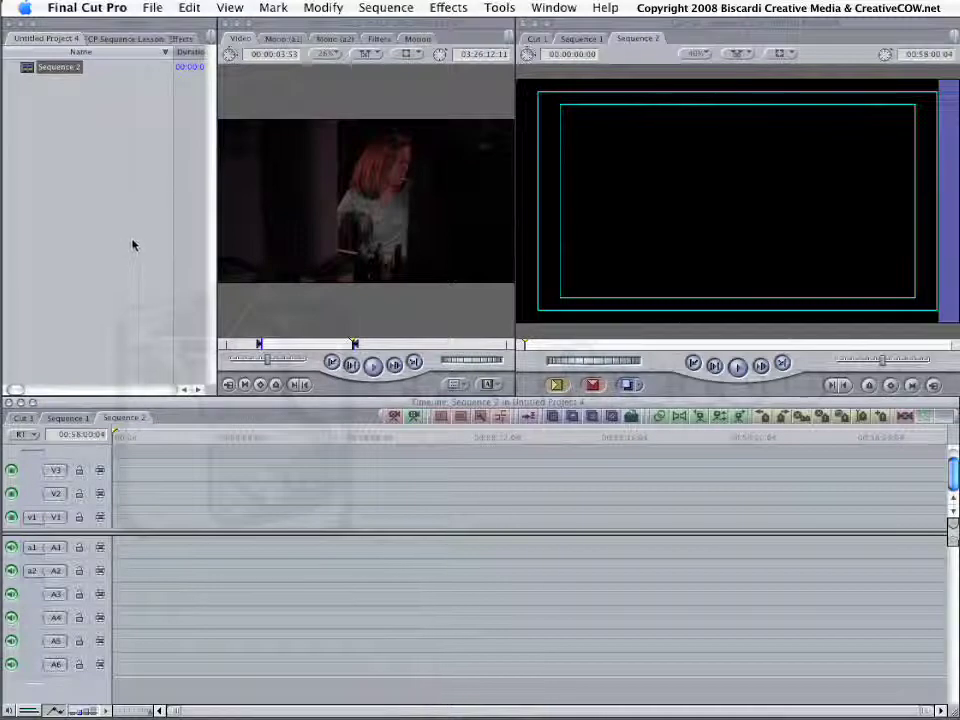
- Start a new project with Cmd+Shift+N and delete its automatic Sequence 1
{"action": "key", "text": "super+shift+n"}
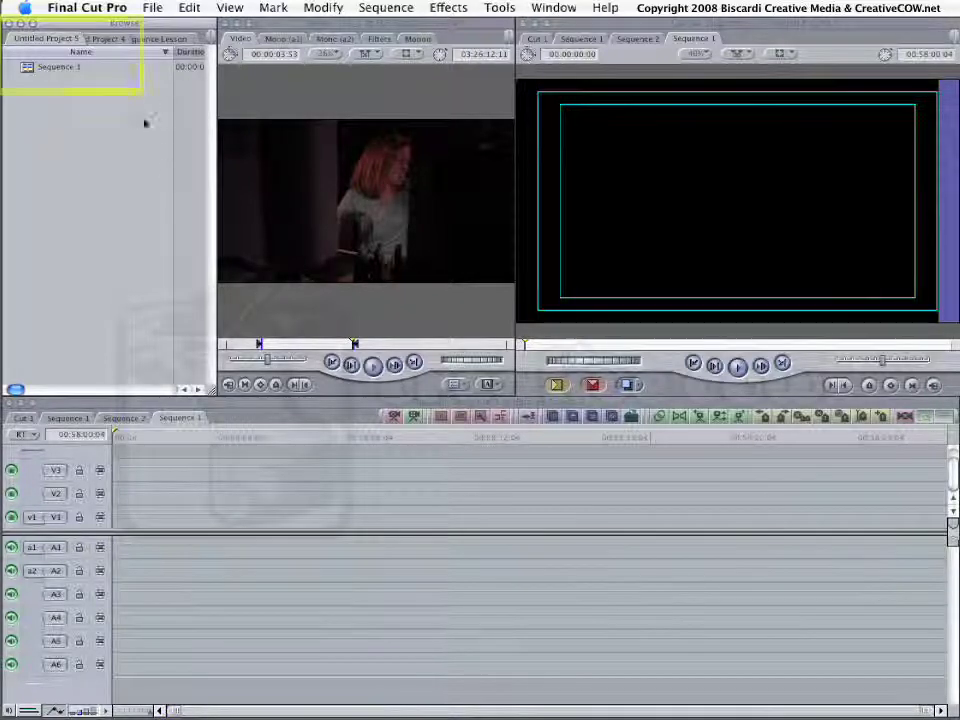
{"action": "left_click", "coordinate": [28, 70]}
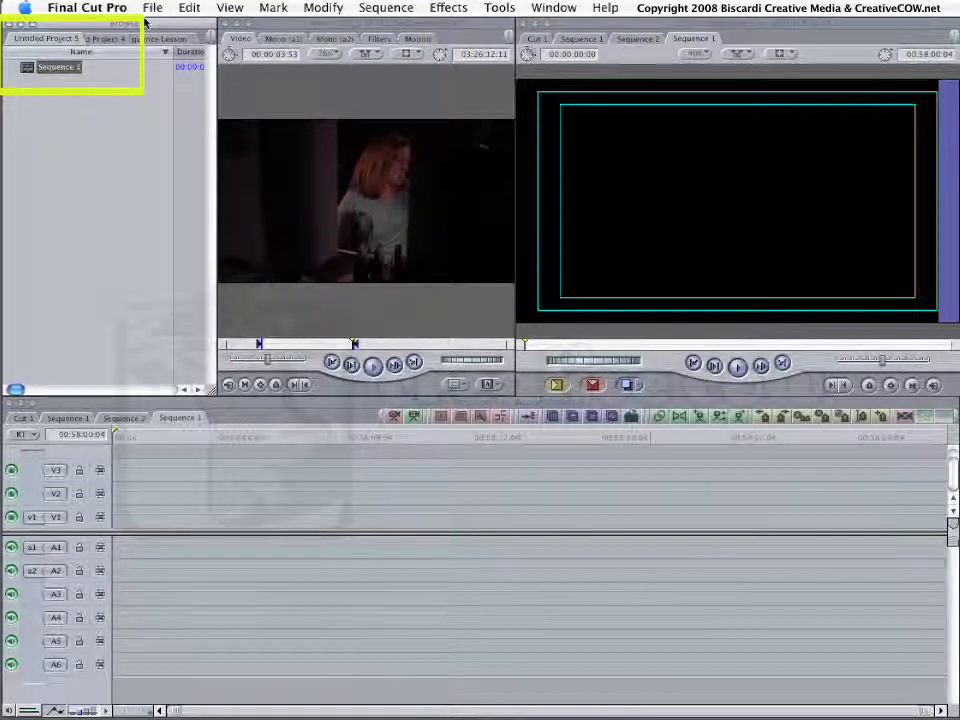
{"action": "key", "text": "Delete"}
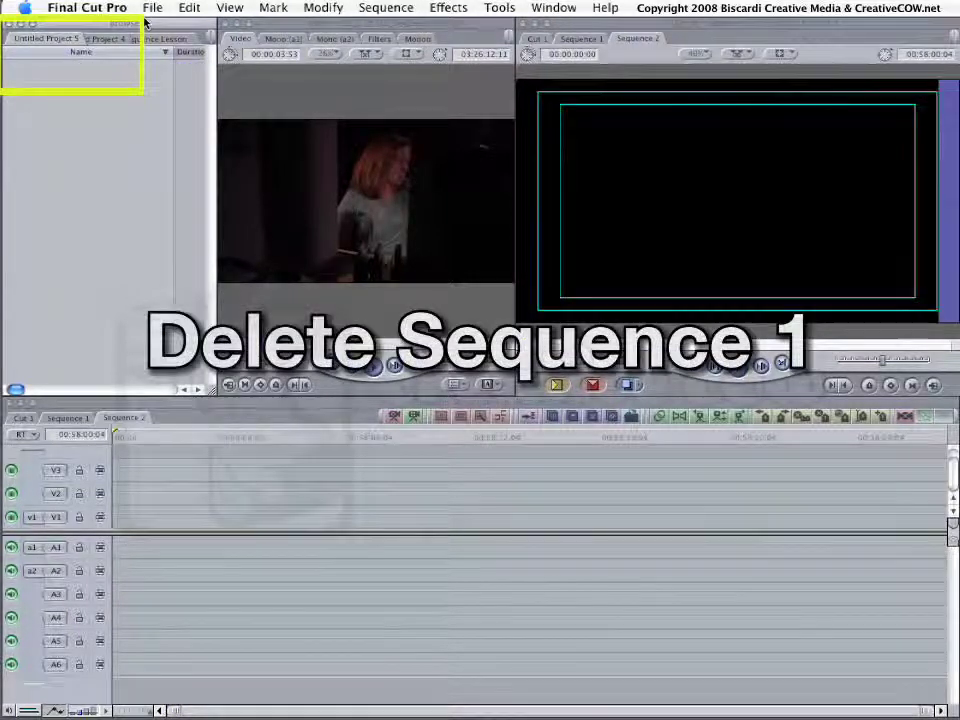
- Switch the Easy Setup format from NTSC to HD and apply it
{"action": "left_click", "coordinate": [104, 14]}
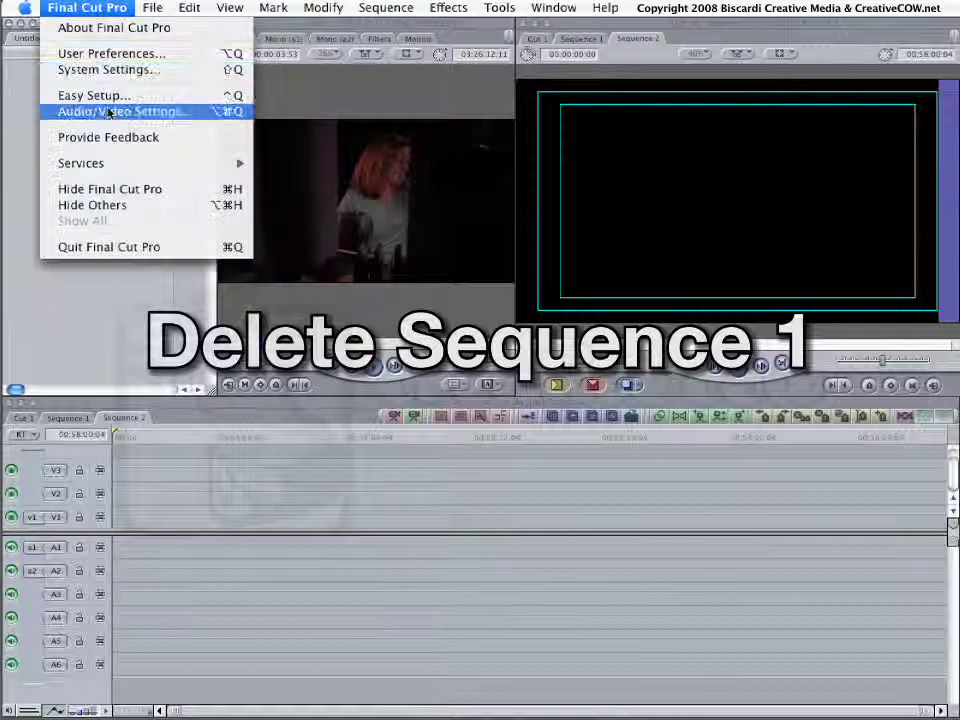
{"action": "left_click", "coordinate": [100, 94]}
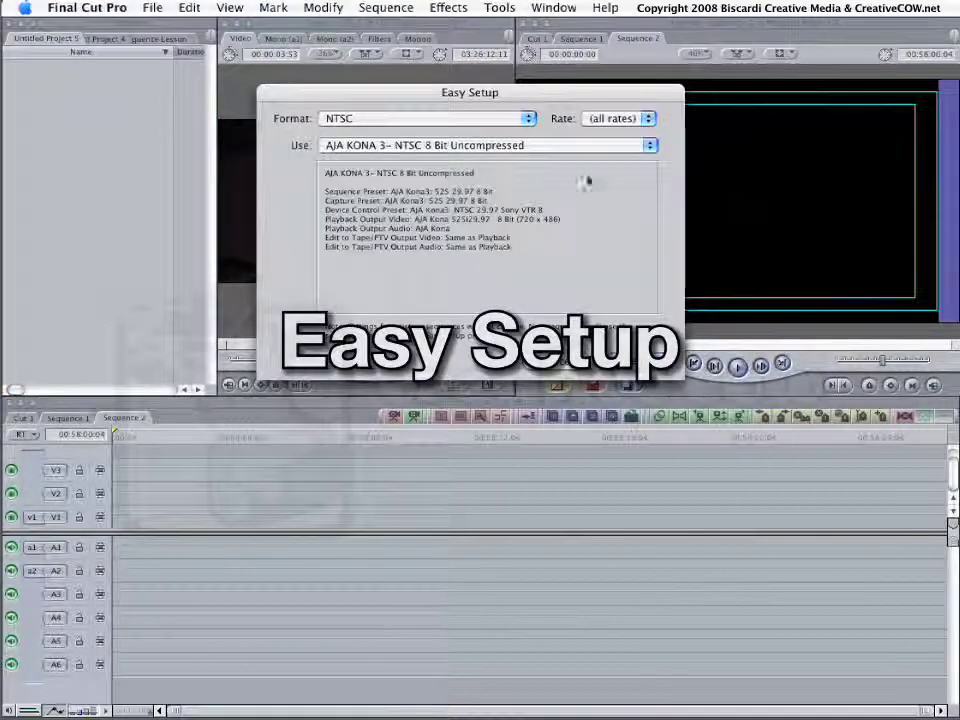
{"action": "left_click", "coordinate": [400, 118]}
{"action": "left_click", "coordinate": [407, 102]}
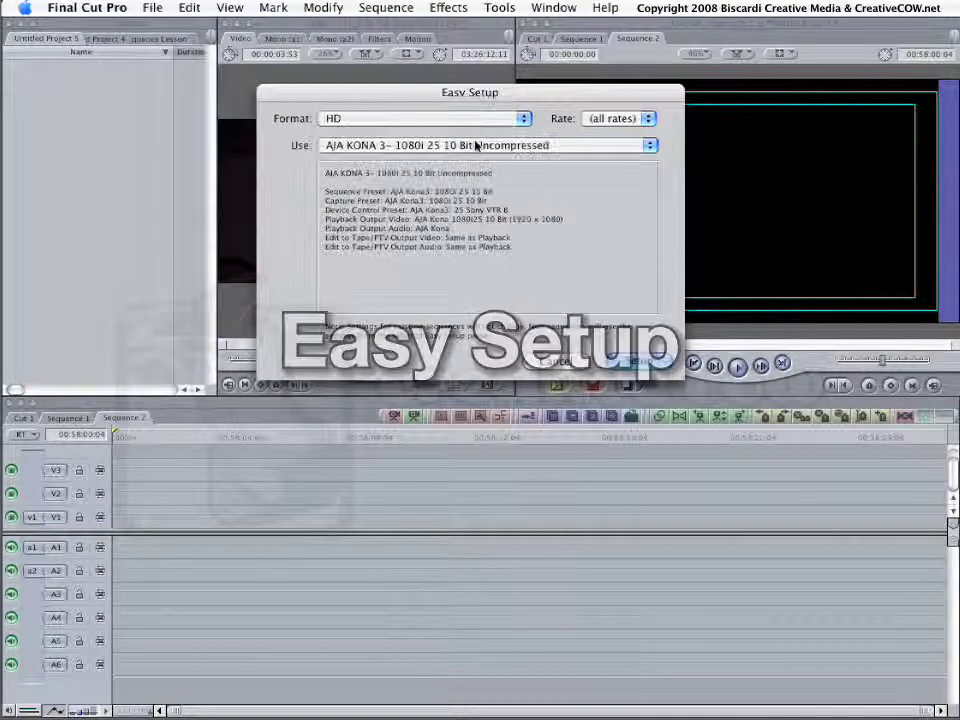
{"action": "left_click", "coordinate": [476, 146]}
{"action": "scroll", "coordinate": [500, 400], "scroll_direction": "down", "scroll_amount": 10}
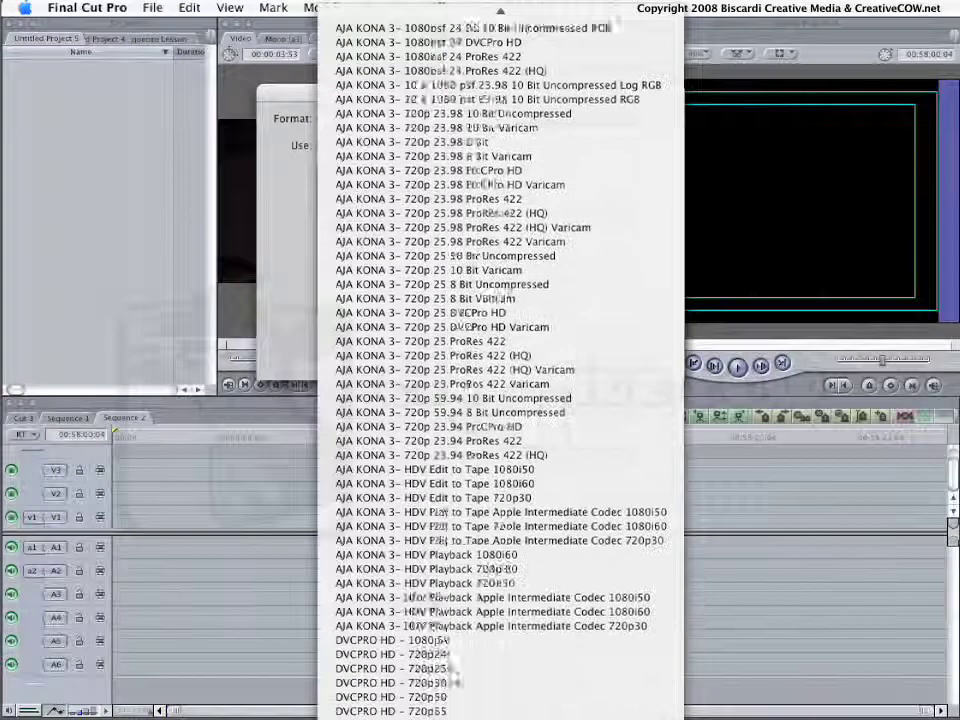
{"action": "key", "text": "Escape"}
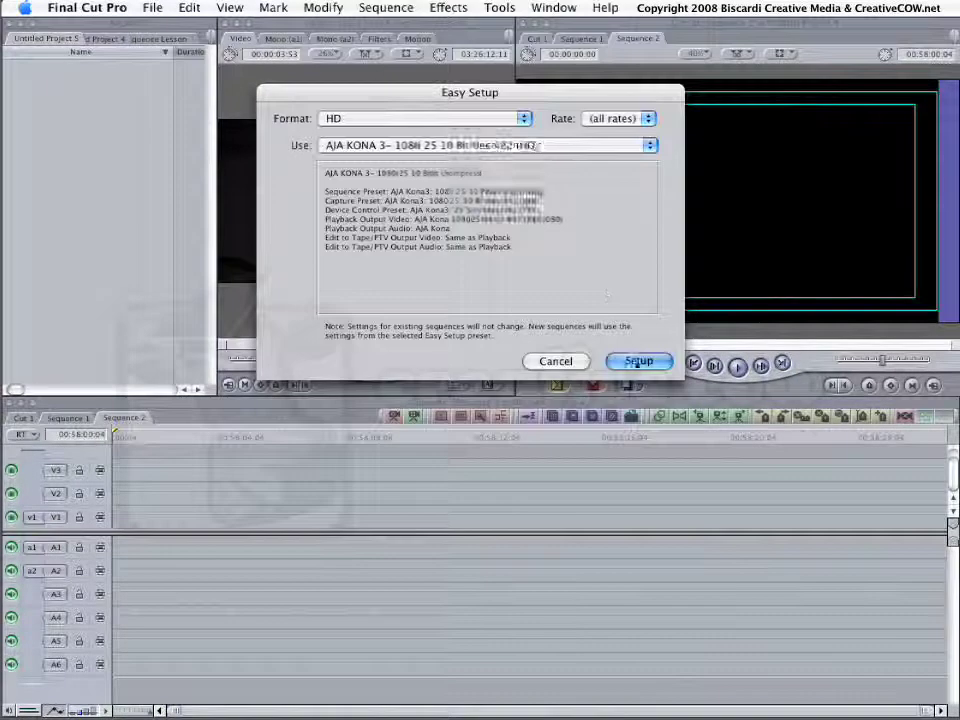
{"action": "left_click", "coordinate": [637, 362]}
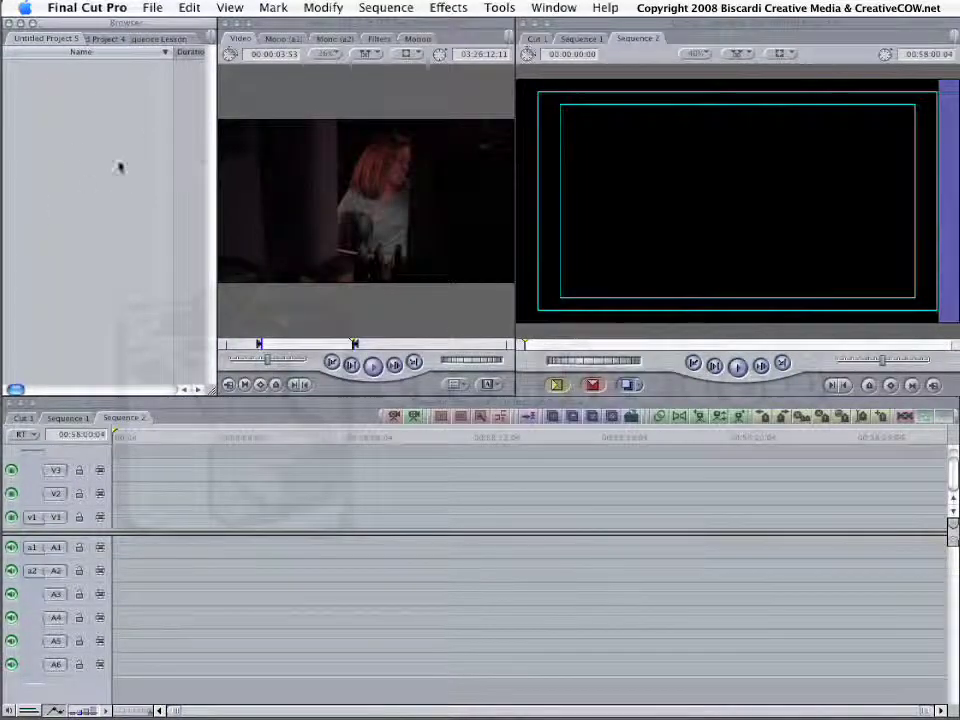
- Add Sequence 2 and verify its settings read 1280 x 720, 59.94, ProRes 422 (HQ)
{"action": "left_click", "coordinate": [152, 8]}
{"action": "mouse_move", "coordinate": [300, 28]}
{"action": "left_click", "coordinate": [362, 33]}
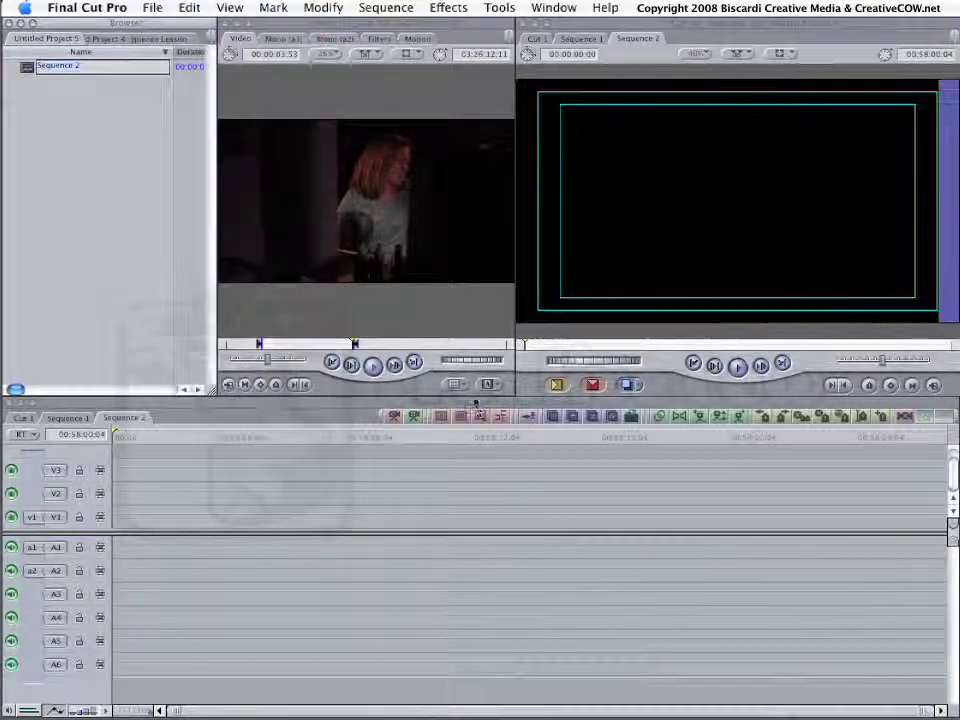
{"action": "left_click", "coordinate": [82, 137]}
{"action": "double_click", "coordinate": [31, 70]}
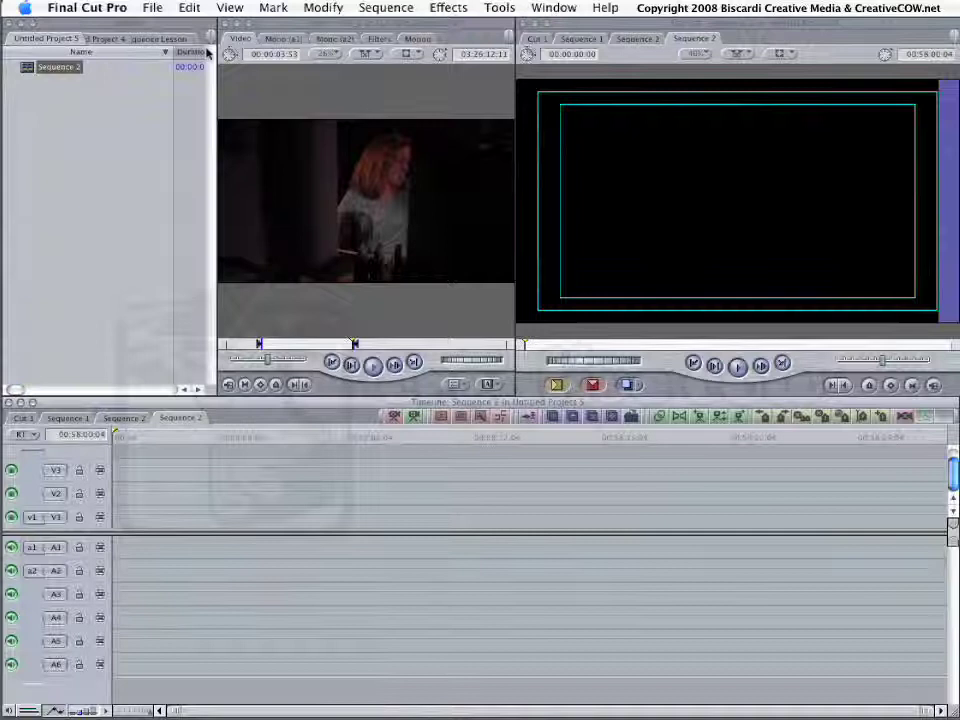
{"action": "left_click", "coordinate": [390, 8]}
{"action": "left_click", "coordinate": [400, 87]}
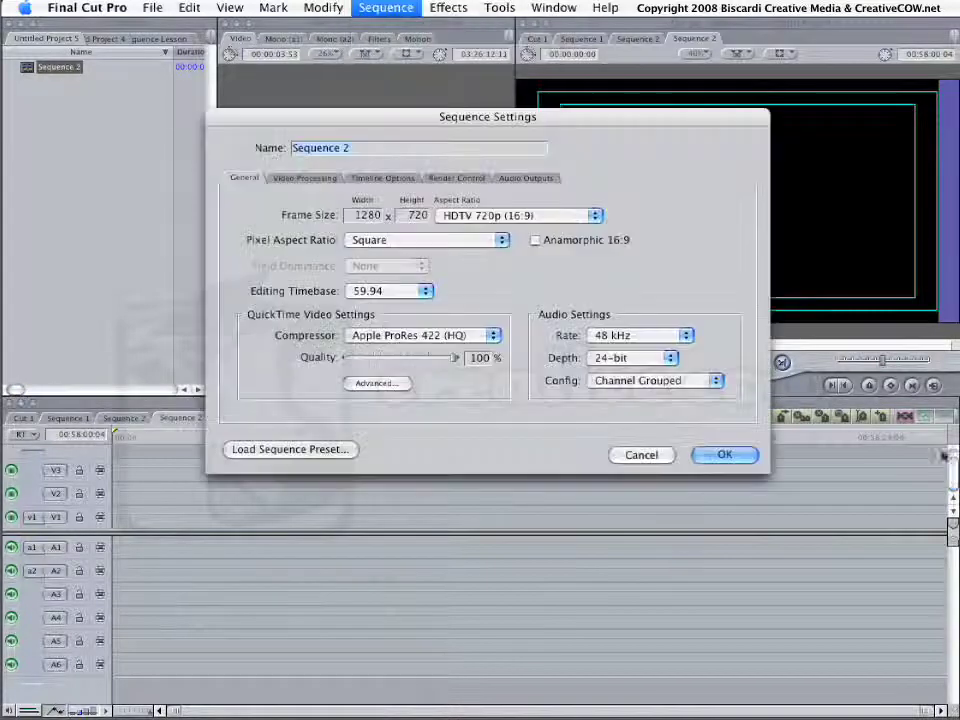
{"action": "left_click", "coordinate": [641, 454]}
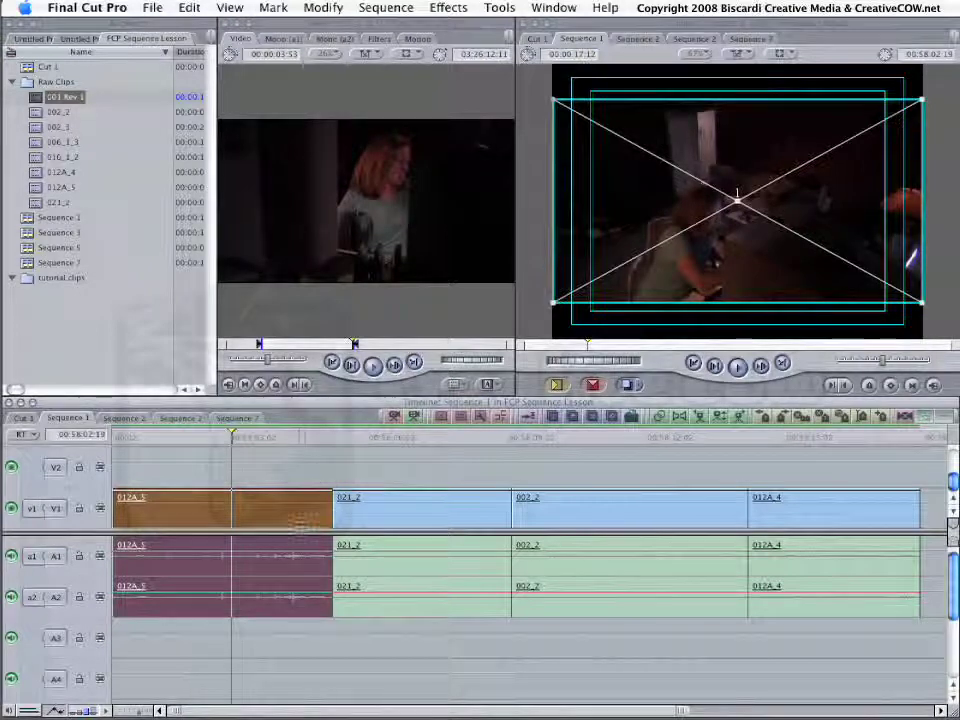
- Delete every clip from Sequence 1 and drag clip 002_3 into the empty V1/A1/A2 tracks
{"action": "left_click_drag", "start_coordinate": [291, 474], "coordinate": [821, 645]}
{"action": "key", "text": "Delete"}
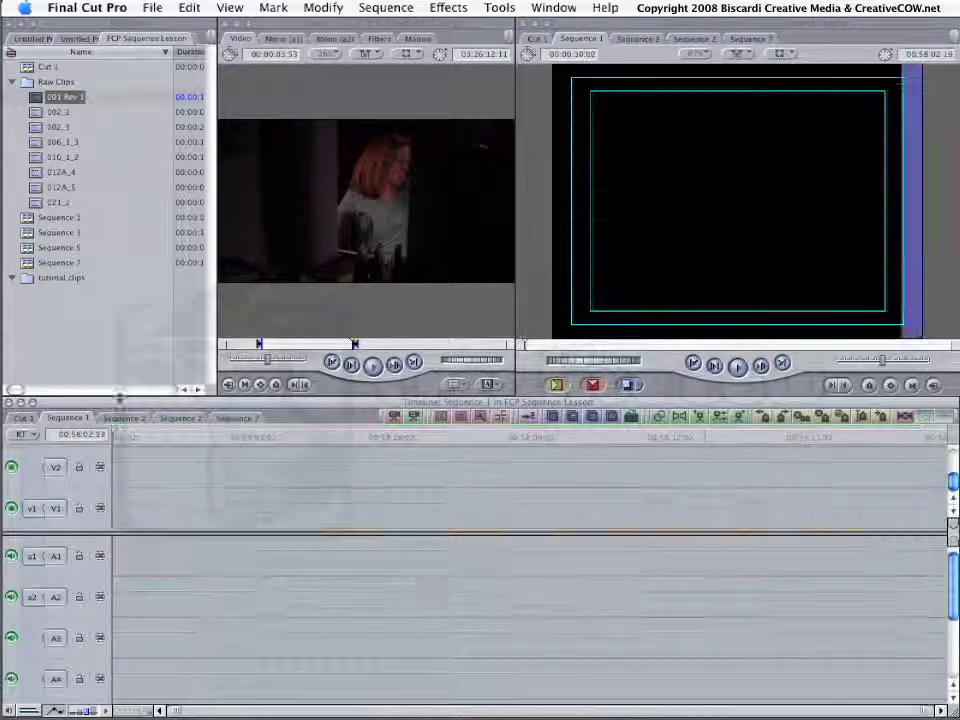
{"action": "left_click_drag", "start_coordinate": [56, 127], "coordinate": [424, 519]}
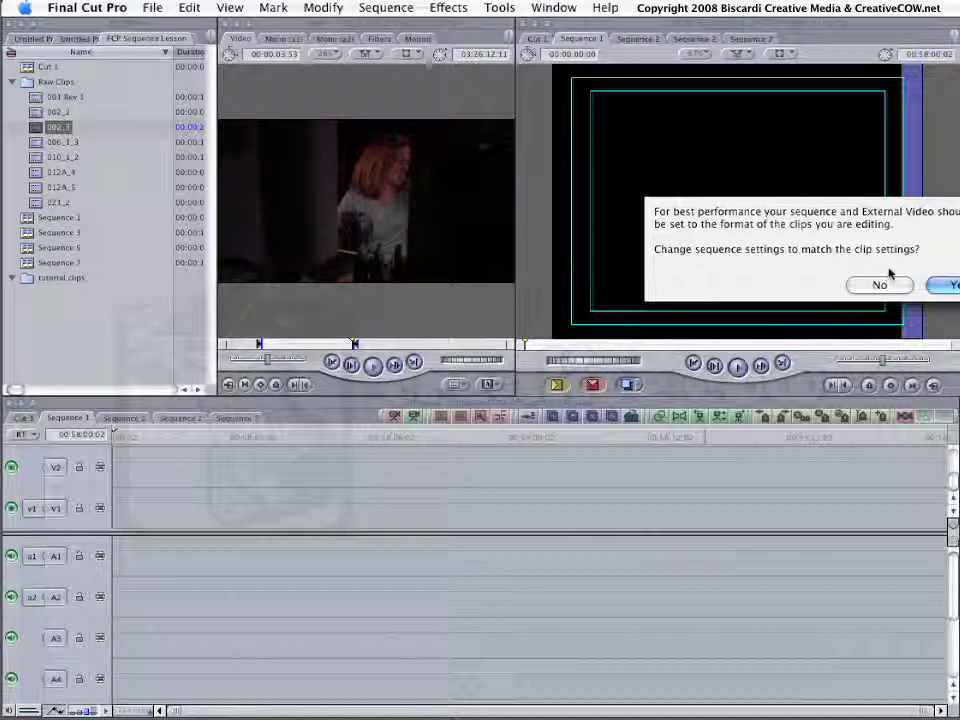
- Accept matching Sequence 1 to clip 002_3, verifying 1280 x 720, 59.94, ProRes 422 (HQ)
{"action": "left_click", "coordinate": [947, 285]}
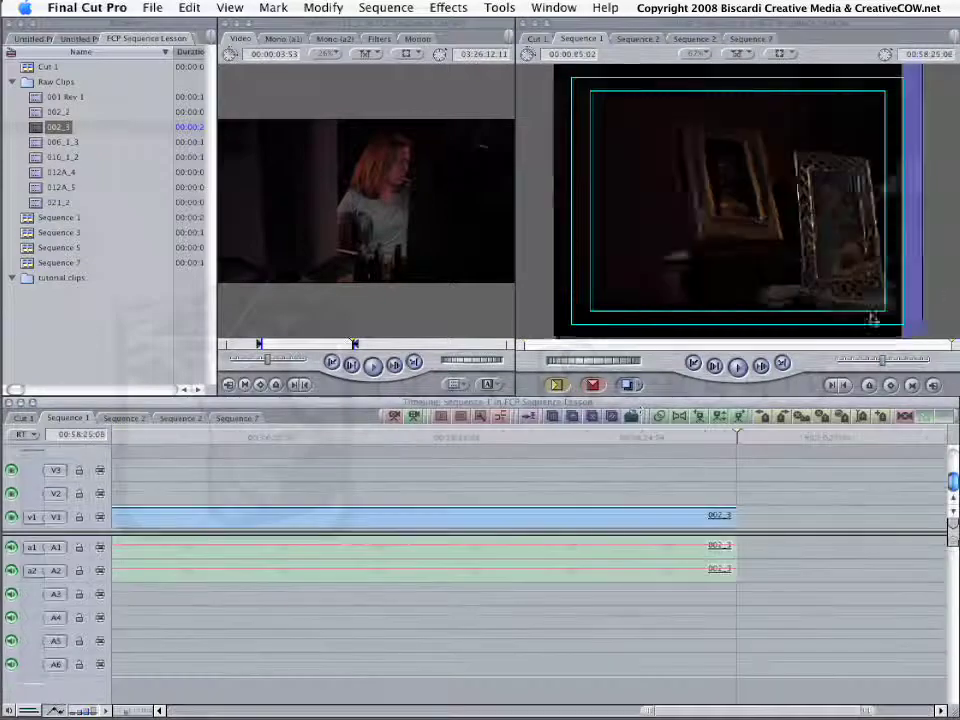
{"action": "left_click", "coordinate": [381, 437]}
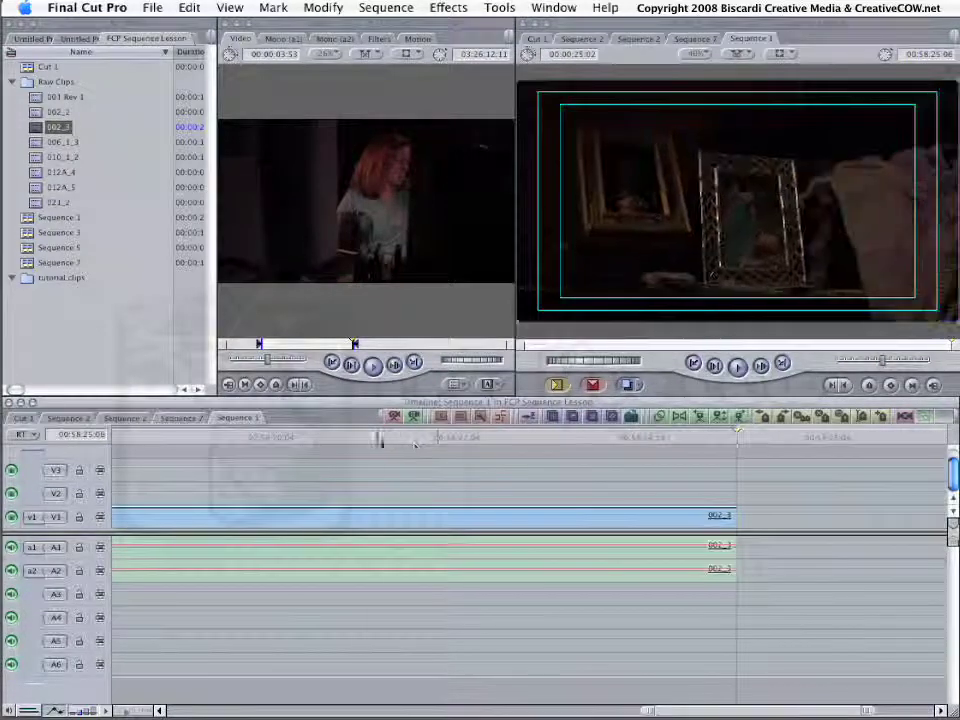
{"action": "left_click", "coordinate": [386, 8]}
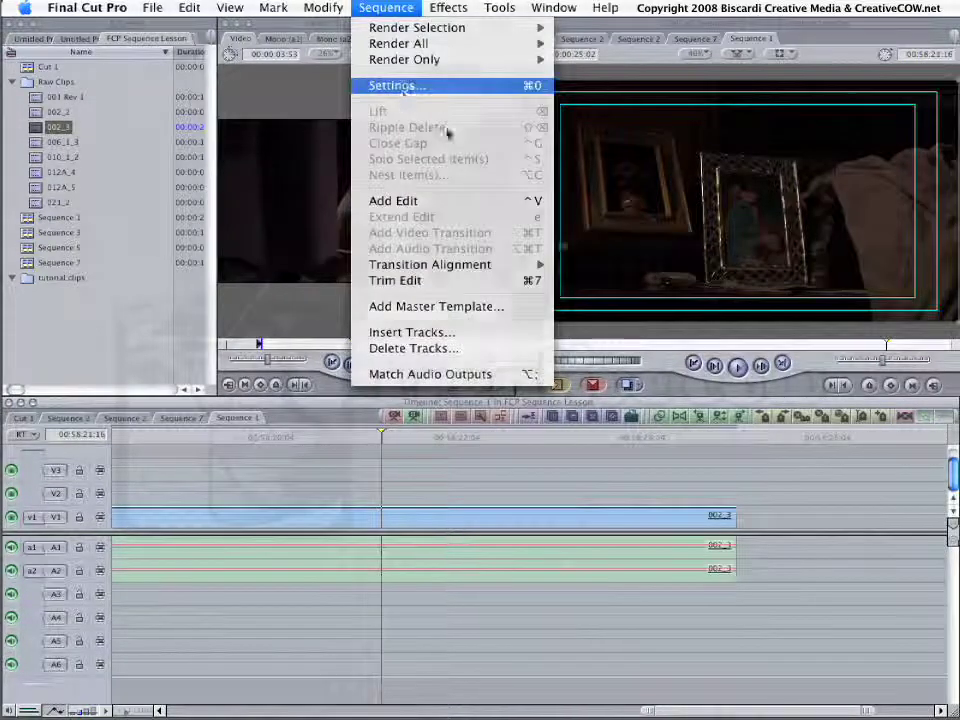
{"action": "left_click", "coordinate": [403, 88]}
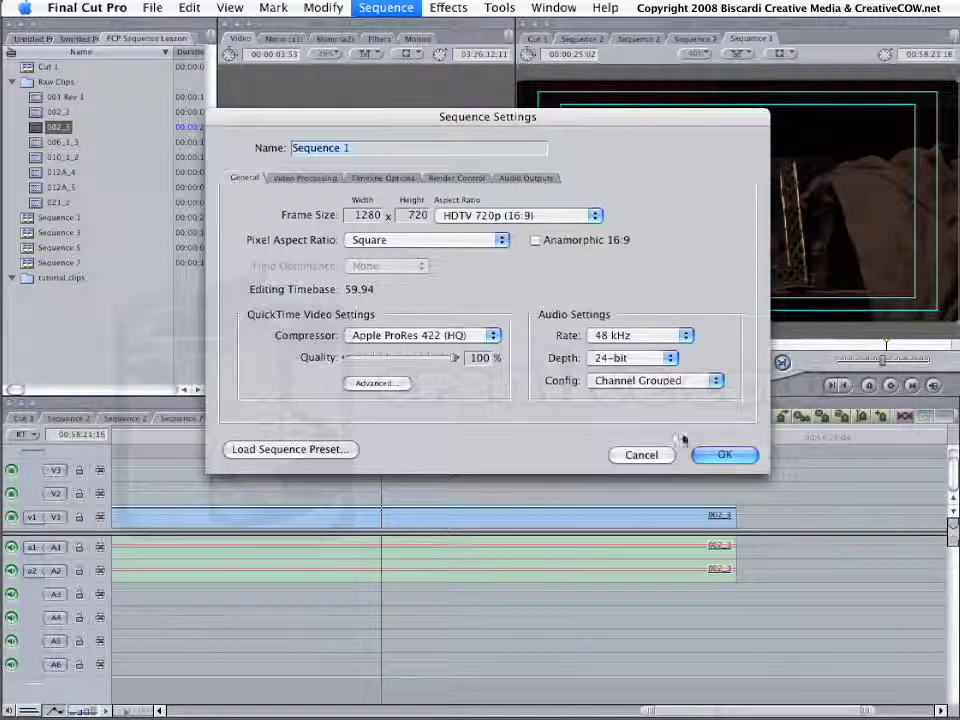
{"action": "left_click", "coordinate": [724, 454]}
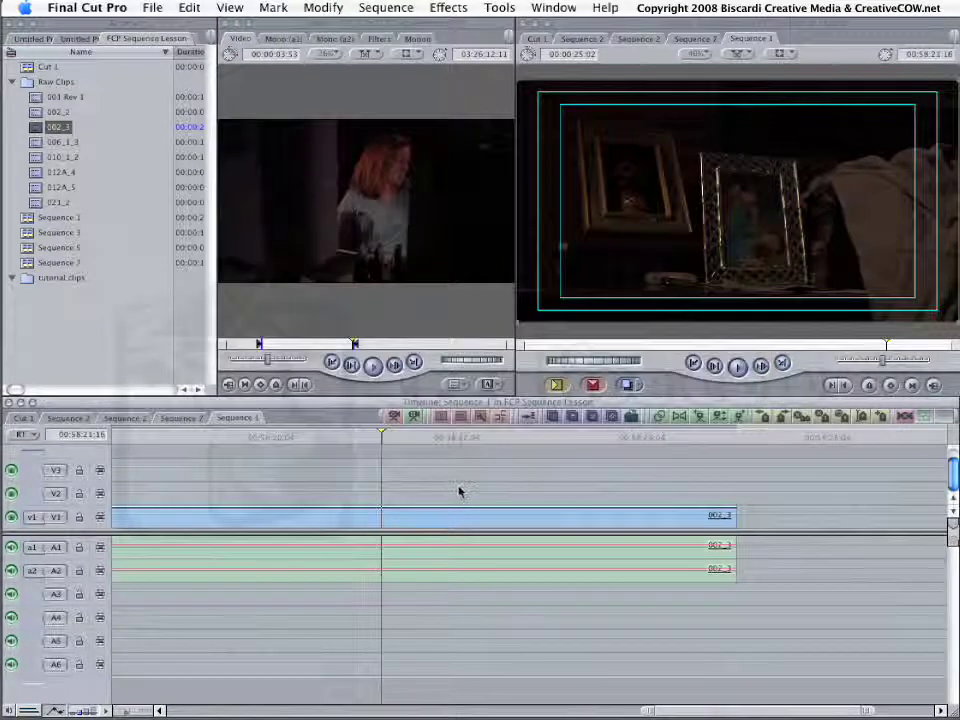
{"action": "left_click", "coordinate": [267, 437]}
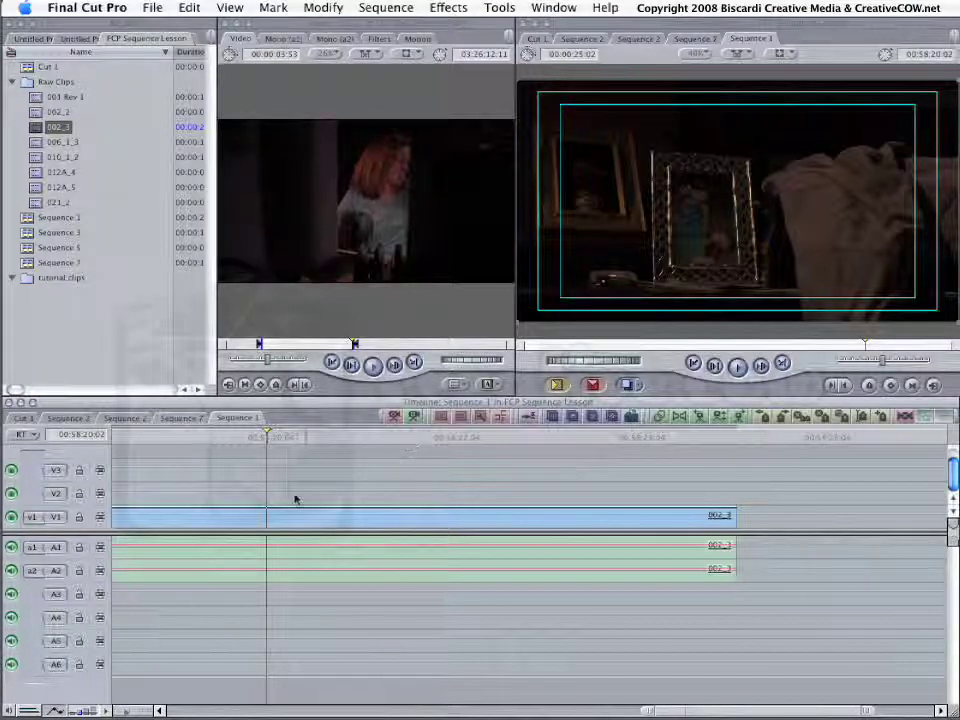
- Open clip 002_3's Item Properties > Format, listing 59.94 fps and 1280 x 720
{"action": "right_click", "coordinate": [244, 516]}
{"action": "mouse_move", "coordinate": [304, 582]}
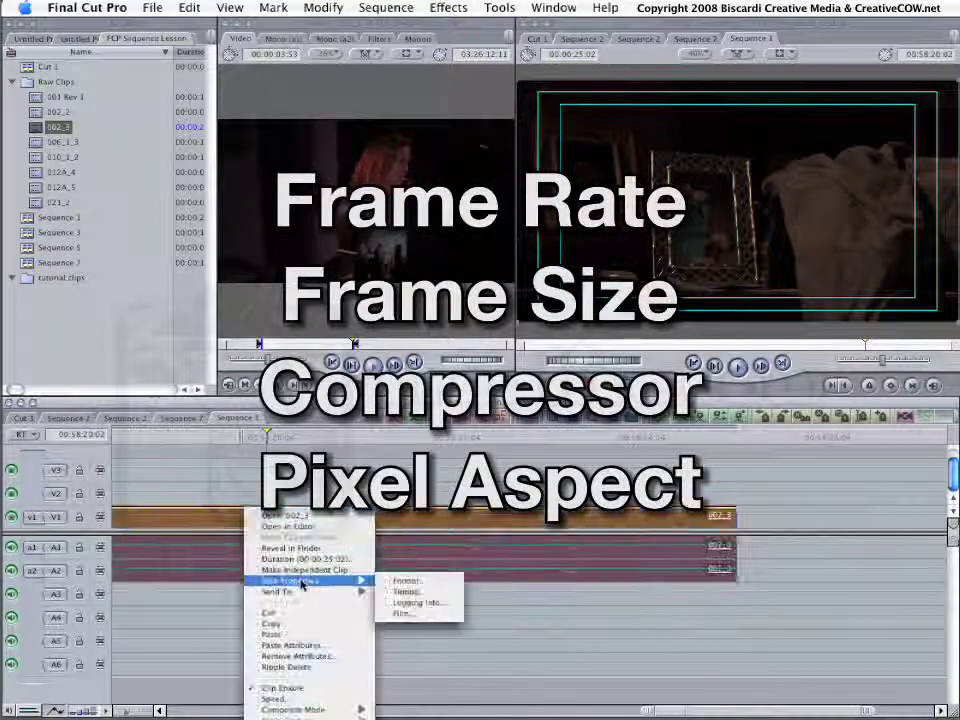
{"action": "left_click", "coordinate": [392, 582]}
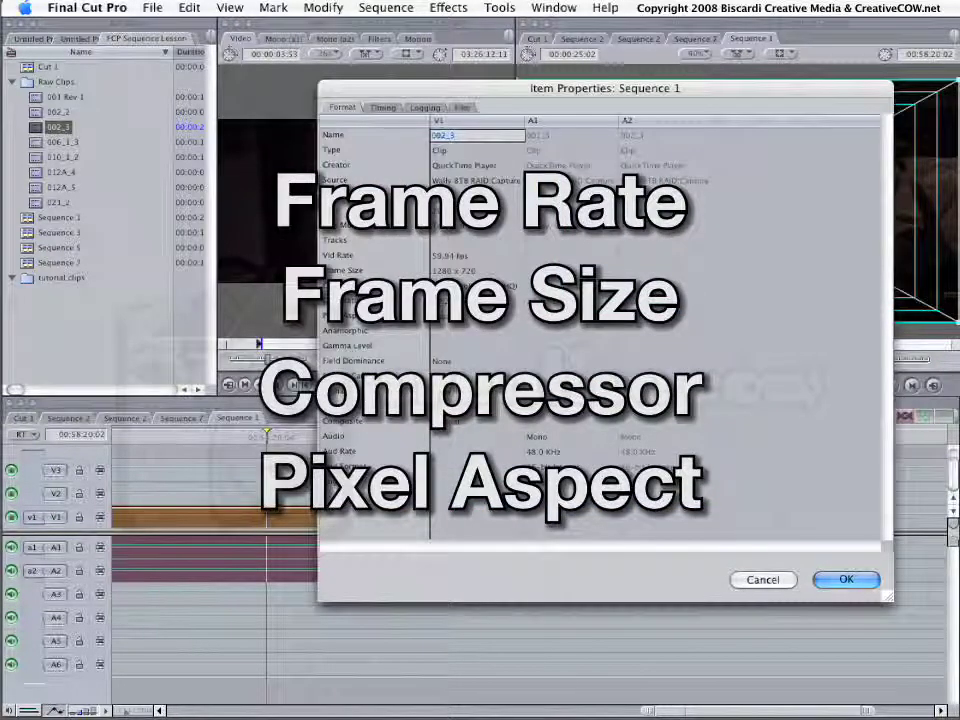